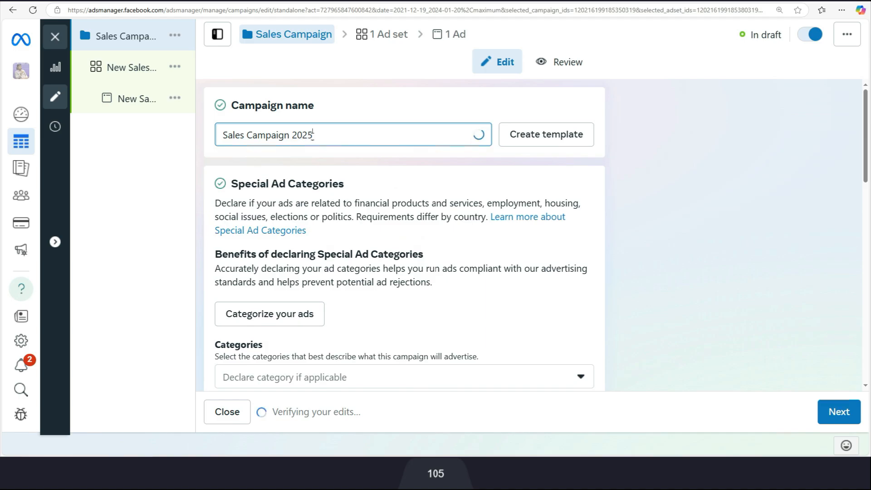
# - Turn on Advantage campaign budget for the campaign and keep the budget type as Daily budget
pyautogui.click(368, 241)
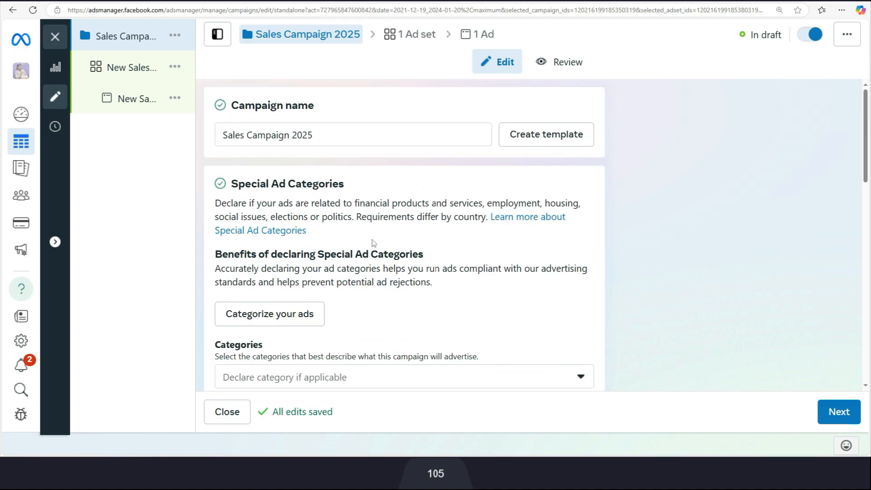
pyautogui.scroll(-7, 373, 242)
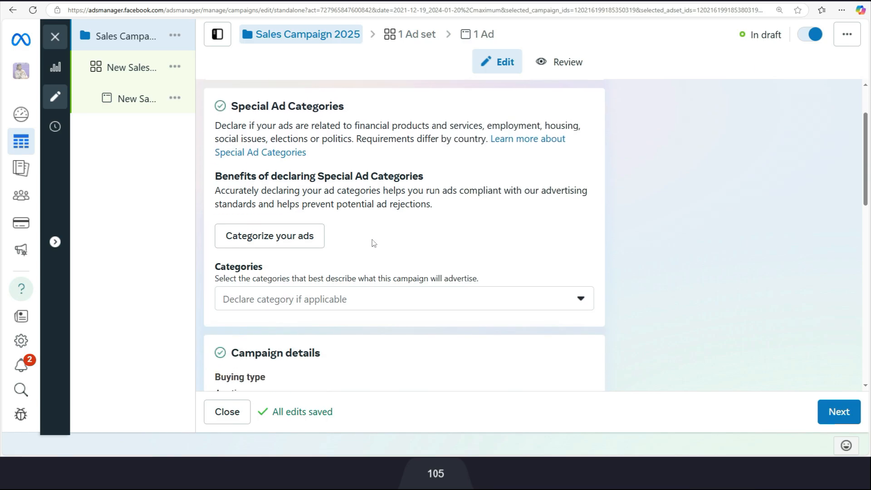
pyautogui.scroll(-3, 374, 243)
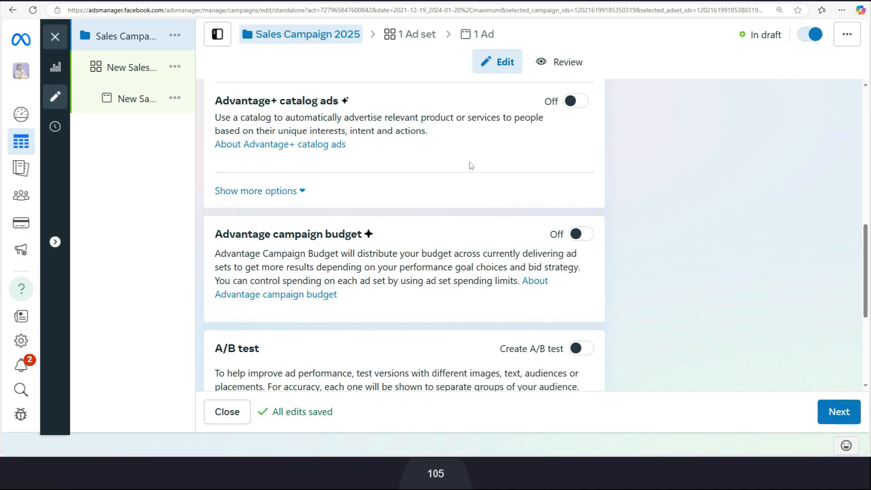
pyautogui.scroll(-2, 471, 165)
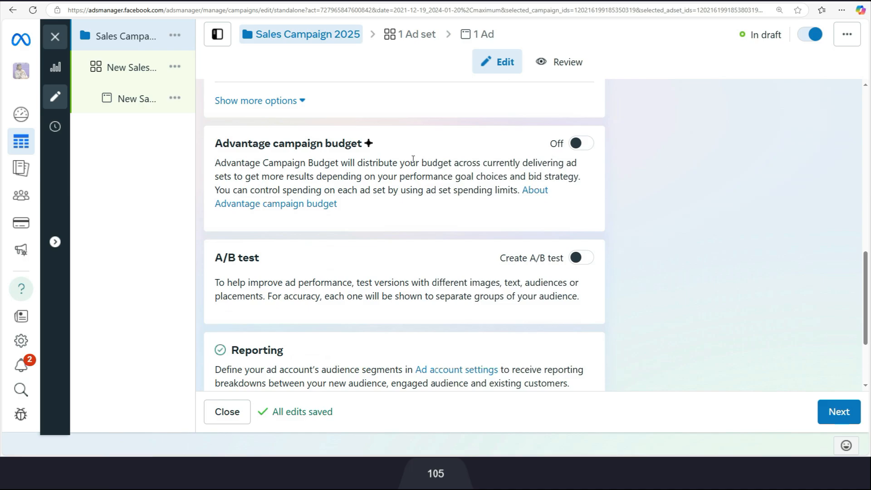
pyautogui.click(581, 143)
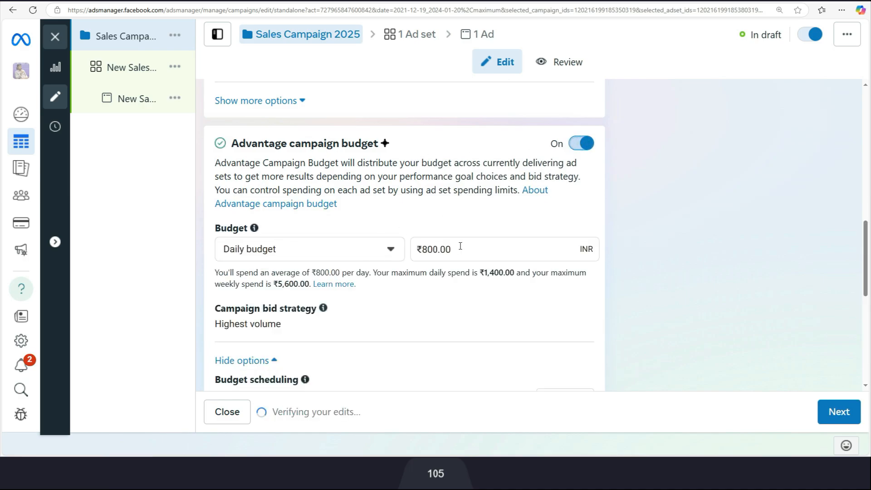
pyautogui.click(378, 247)
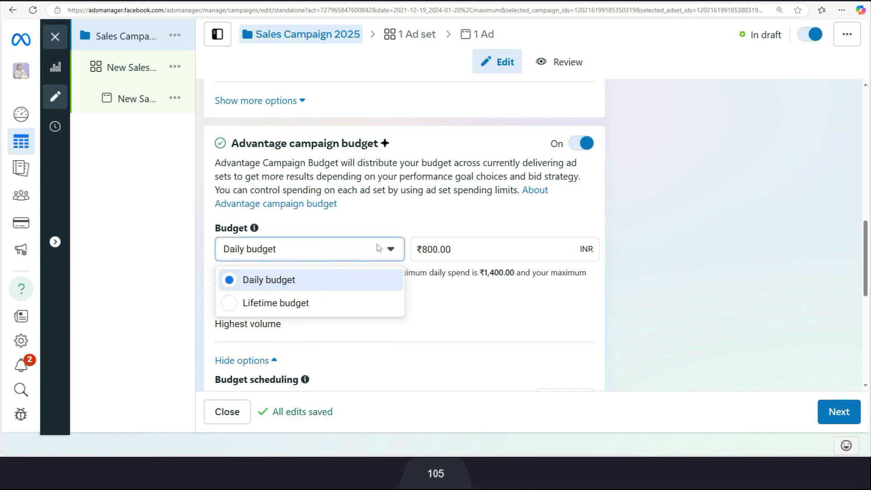
pyautogui.click(441, 225)
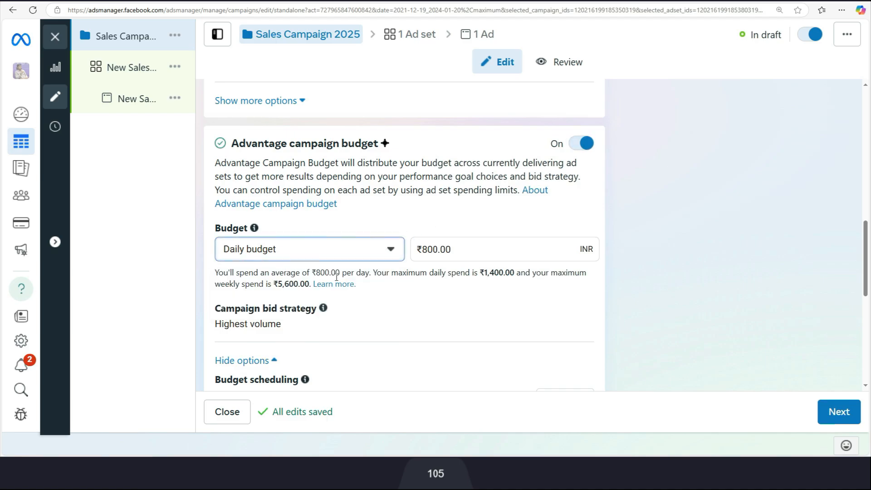
# - Open the campaign bid strategy for editing and choose Highest volume
pyautogui.scroll(-1, 330, 300)
pyautogui.scroll(-3, 329, 299)
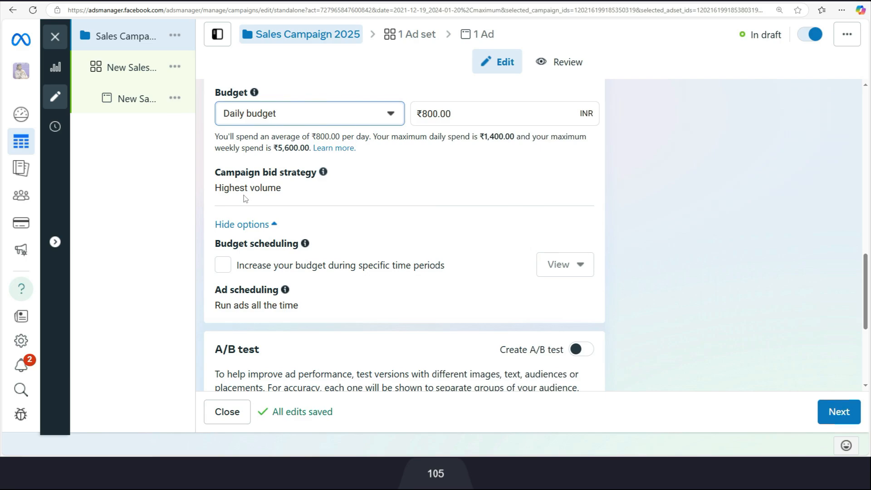
pyautogui.scroll(1, 245, 198)
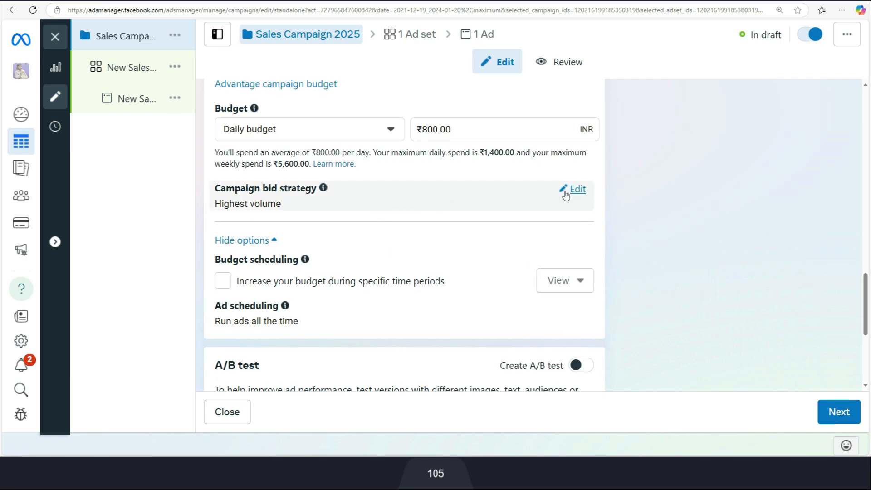
pyautogui.click(574, 190)
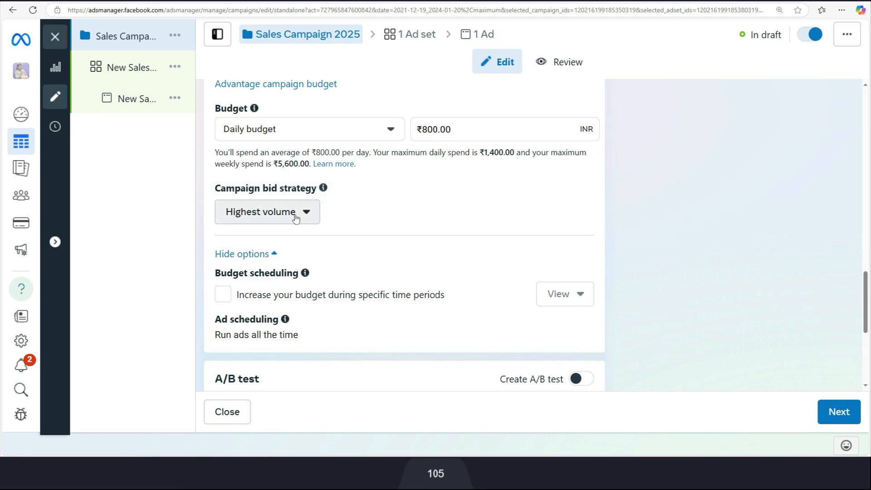
pyautogui.click(295, 218)
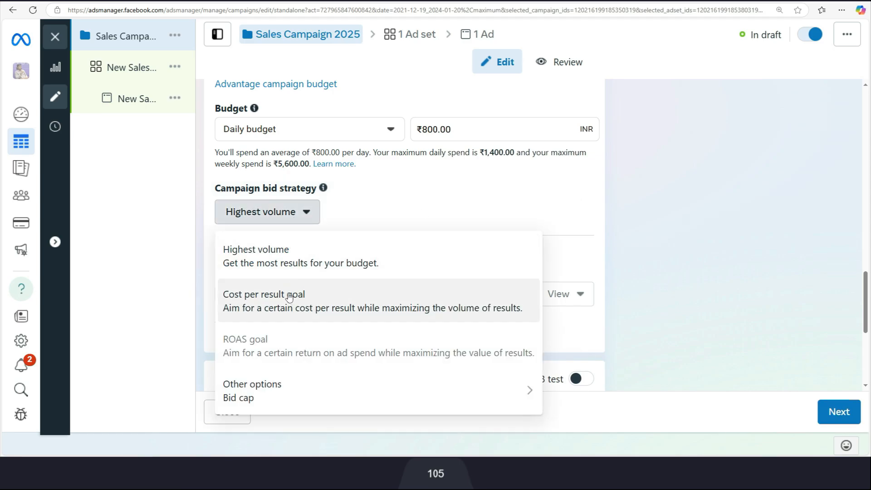
pyautogui.click(273, 263)
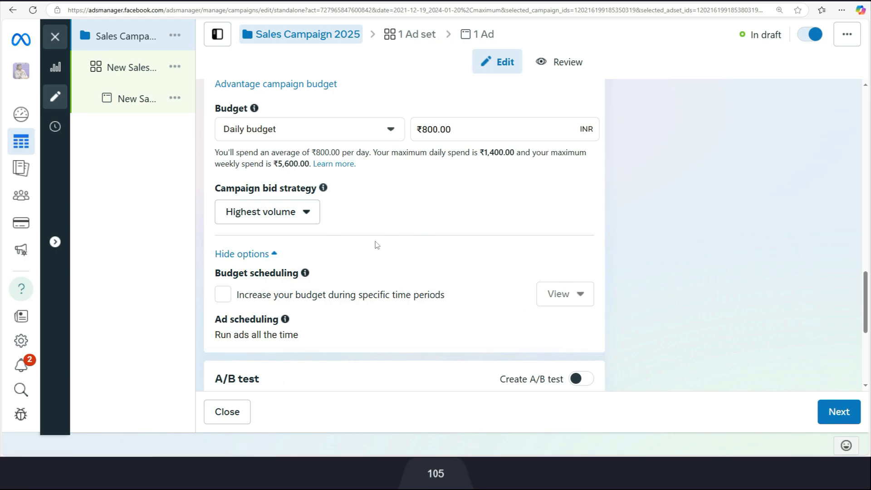
# - Proceed to the ad set settings and set the conversion location to Website
pyautogui.scroll(-5, 439, 303)
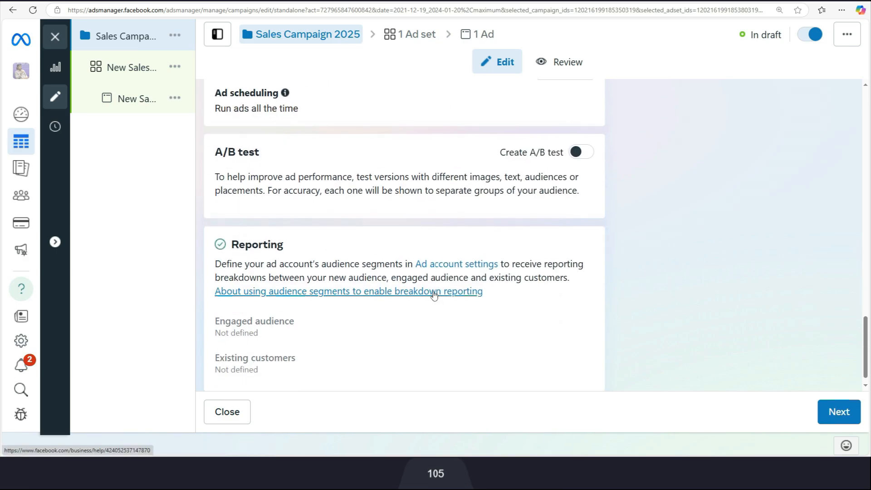
pyautogui.scroll(-1, 435, 295)
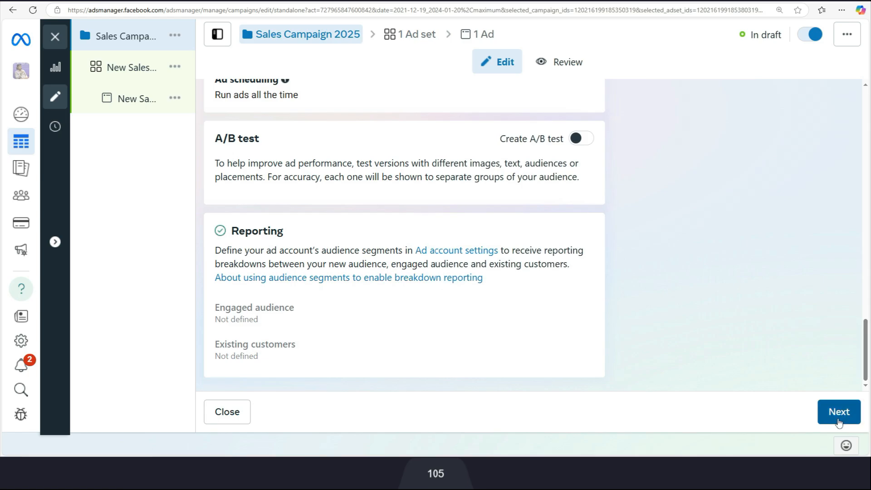
pyautogui.click(837, 417)
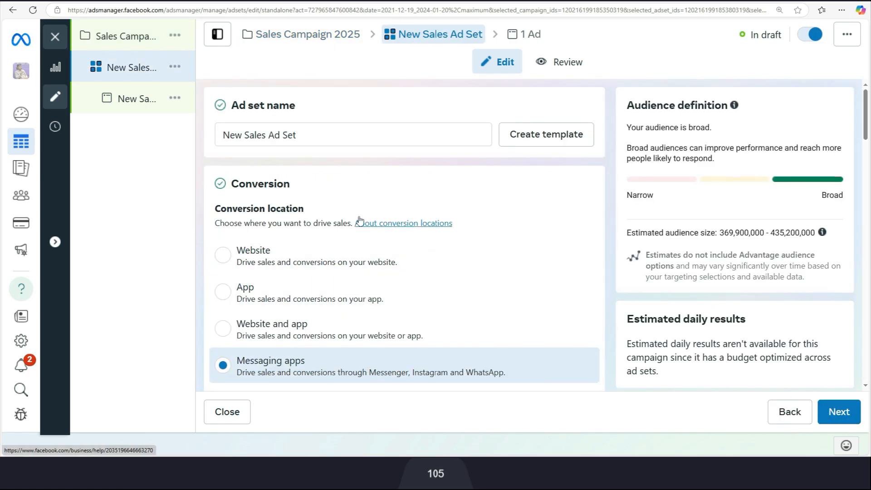
pyautogui.click(223, 256)
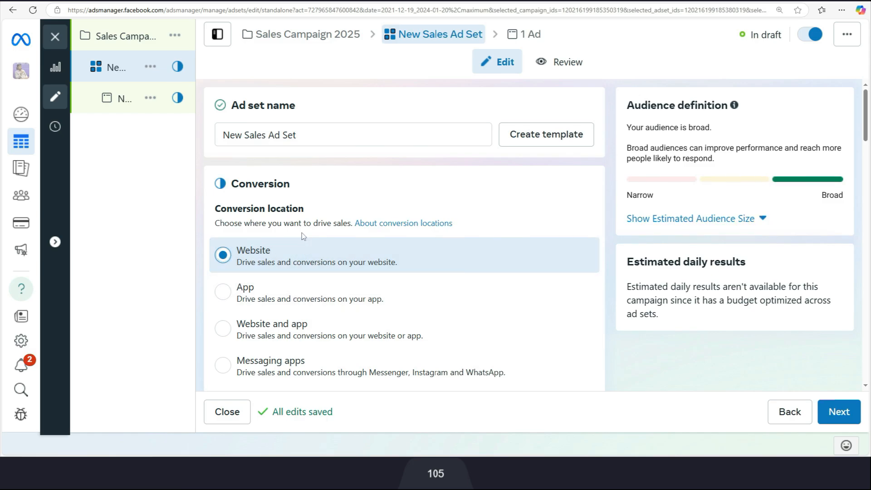
pyautogui.tripleClick(312, 139)
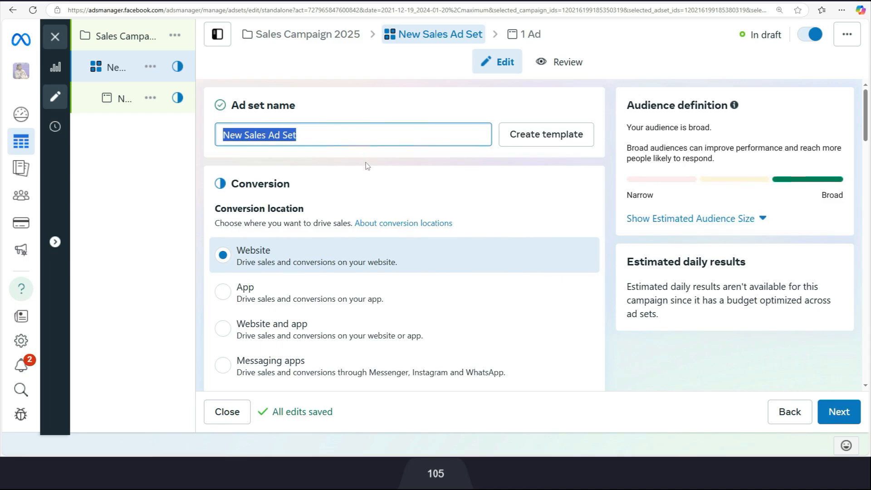
pyautogui.click(459, 175)
# - Keep the performance goal at Maximize number of conversions and choose Simplified-E-learning Page Views as the conversion event
pyautogui.scroll(-6, 318, 306)
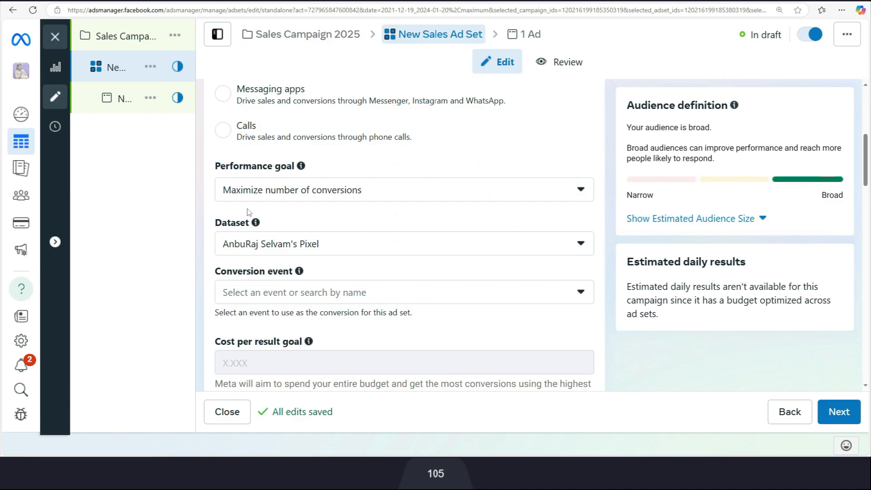
pyautogui.click(362, 196)
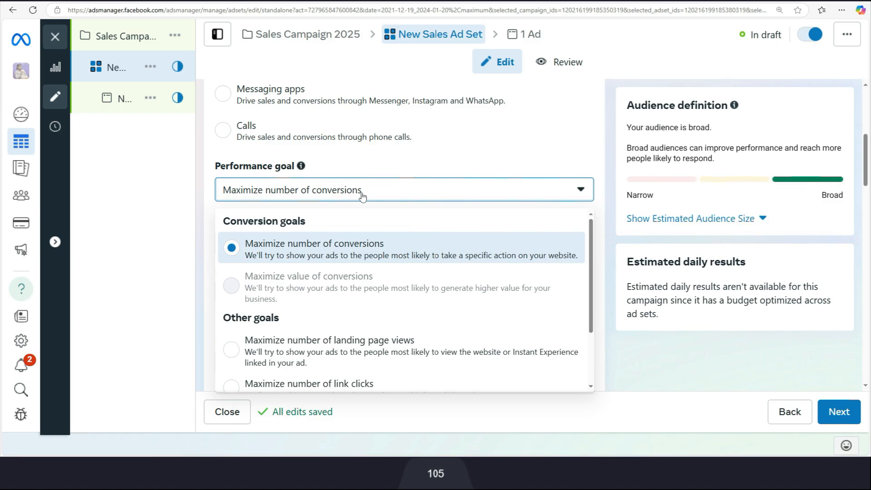
pyautogui.click(363, 171)
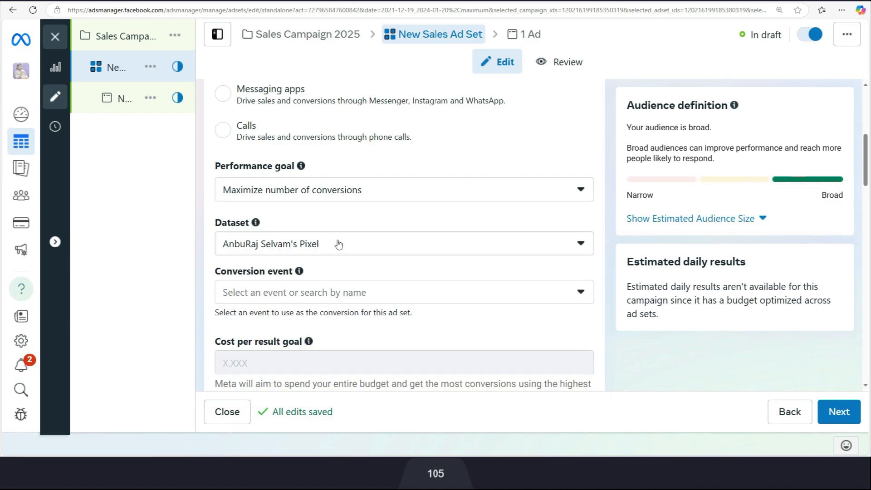
pyautogui.click(351, 293)
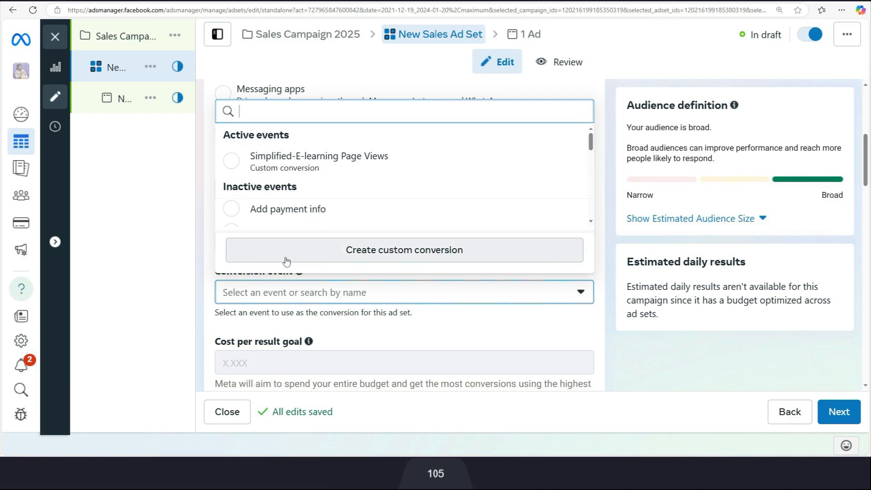
pyautogui.click(234, 165)
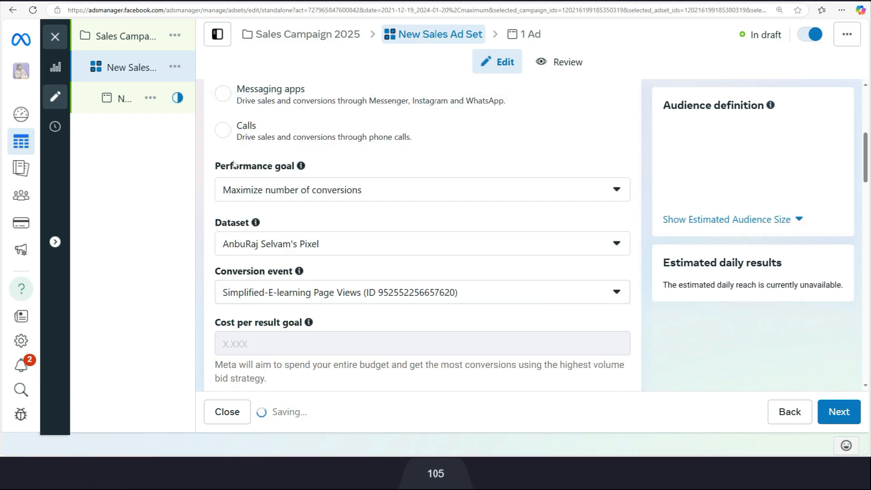
# - Replace India with the state of Tamil Nadu as the included location in the ad set's audience controls
pyautogui.scroll(-8, 320, 283)
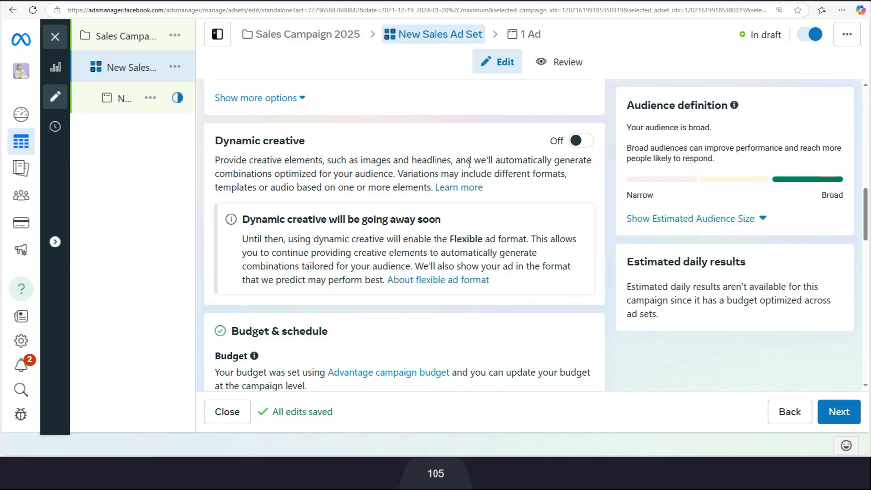
pyautogui.scroll(-4, 404, 257)
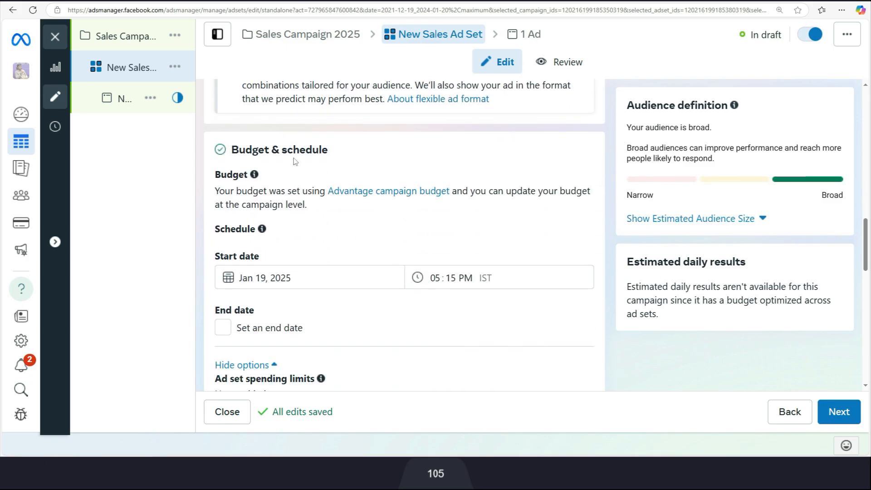
pyautogui.scroll(-3, 333, 239)
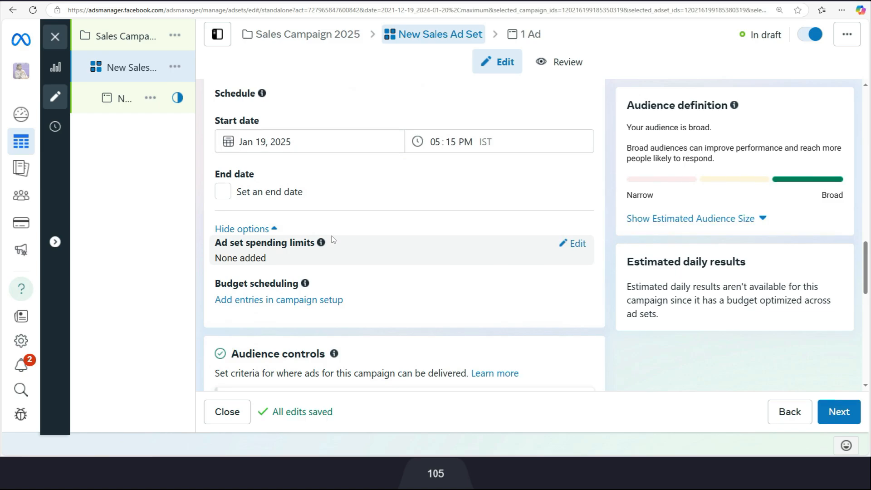
pyautogui.scroll(-4, 334, 240)
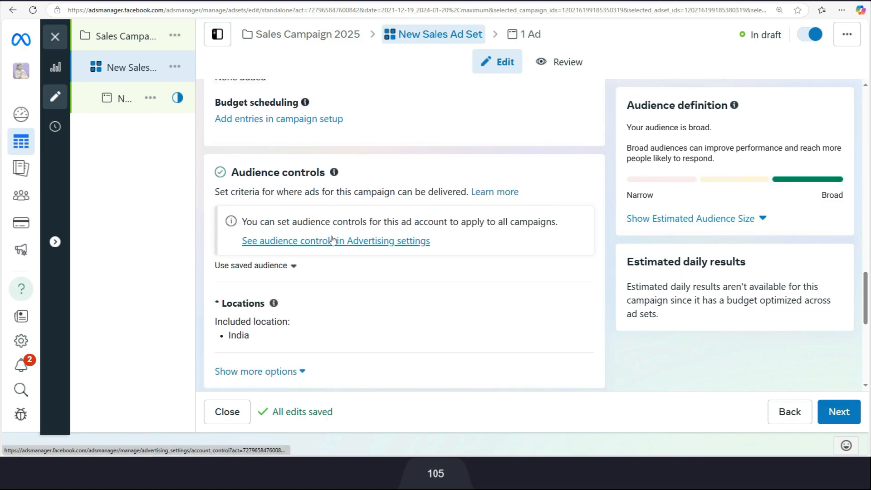
pyautogui.scroll(-2, 331, 240)
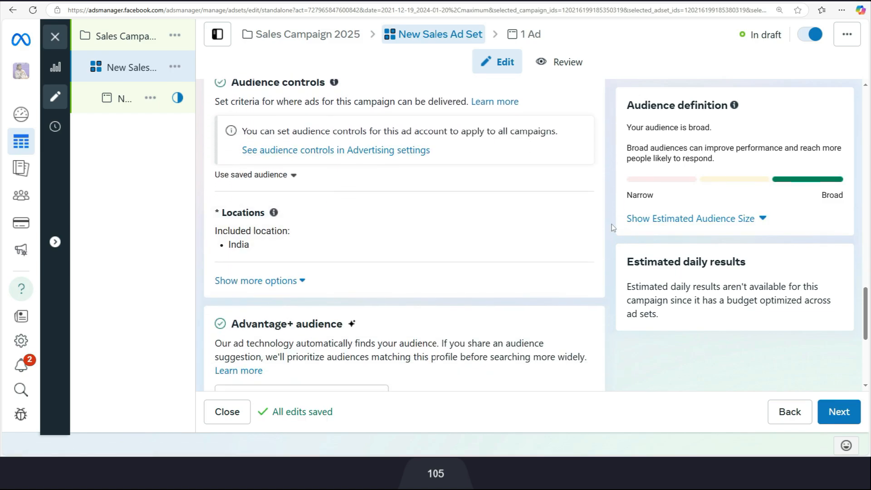
pyautogui.click(575, 216)
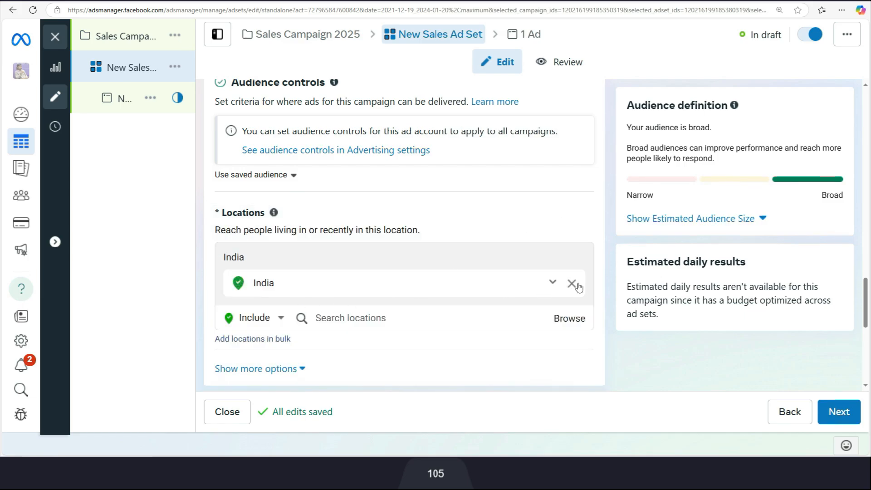
pyautogui.click(571, 286)
pyautogui.scroll(-2, 387, 288)
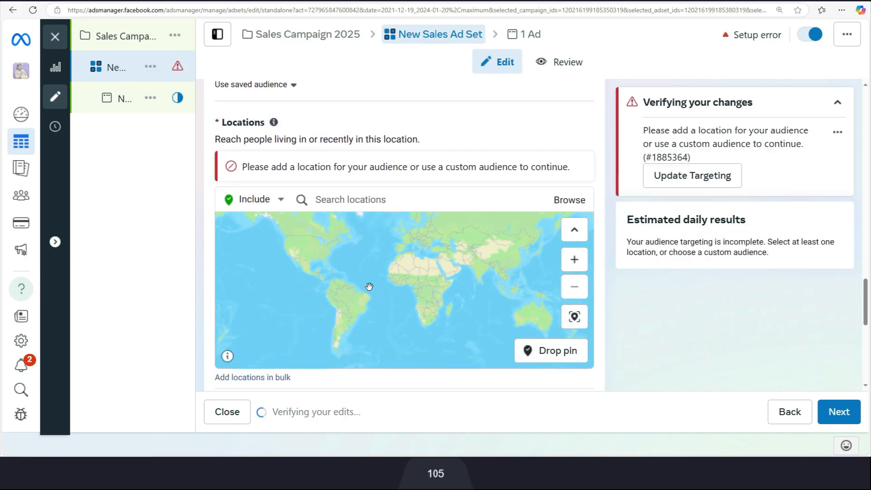
pyautogui.click(359, 200)
pyautogui.write('tamilnadu')
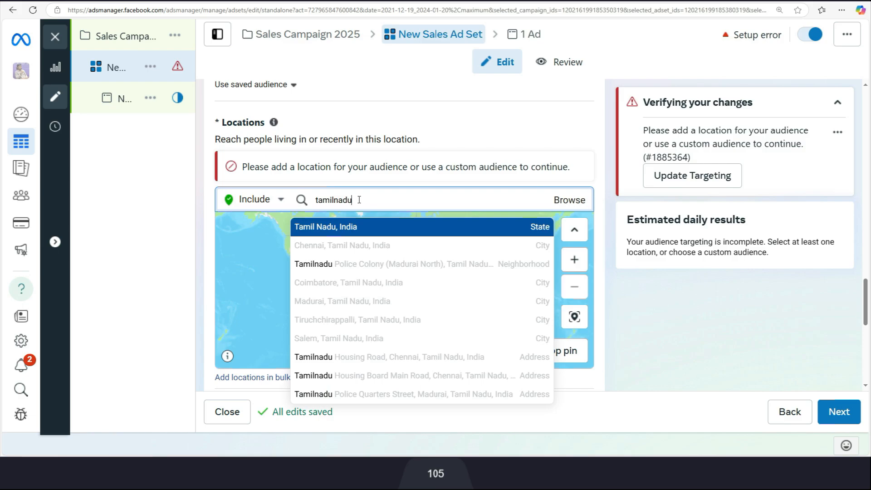
pyautogui.click(492, 232)
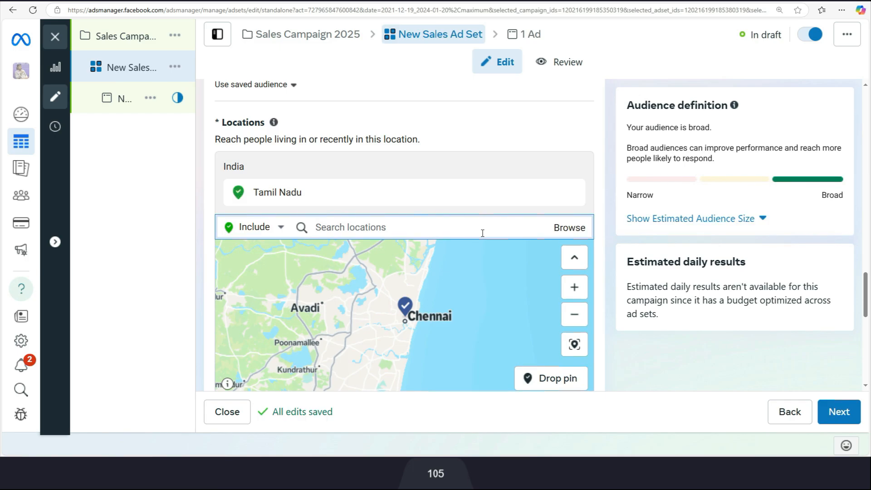
# - Switch the ad set from Advantage+ audience to the original audience options and go to the custom audience settings
pyautogui.scroll(-7, 483, 233)
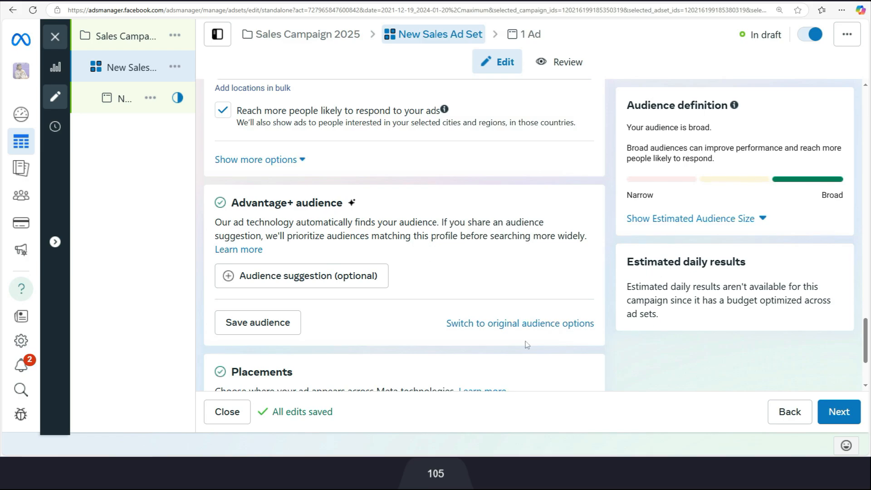
pyautogui.click(529, 327)
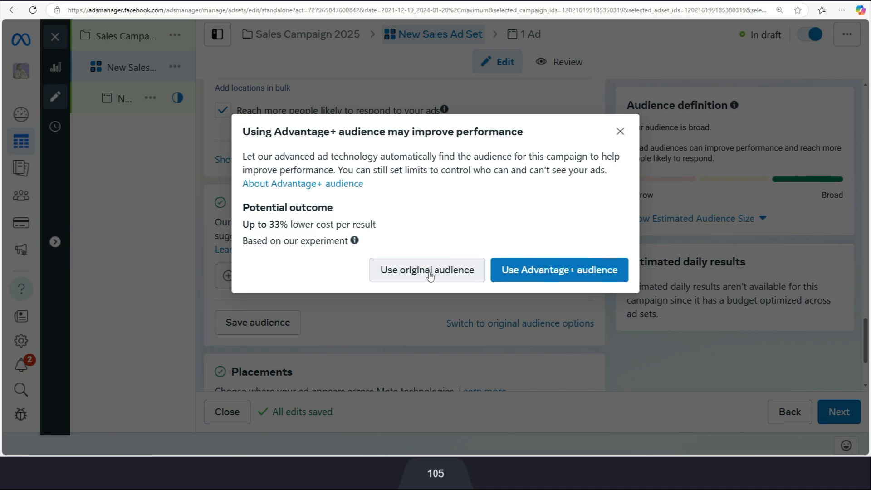
pyautogui.click(430, 272)
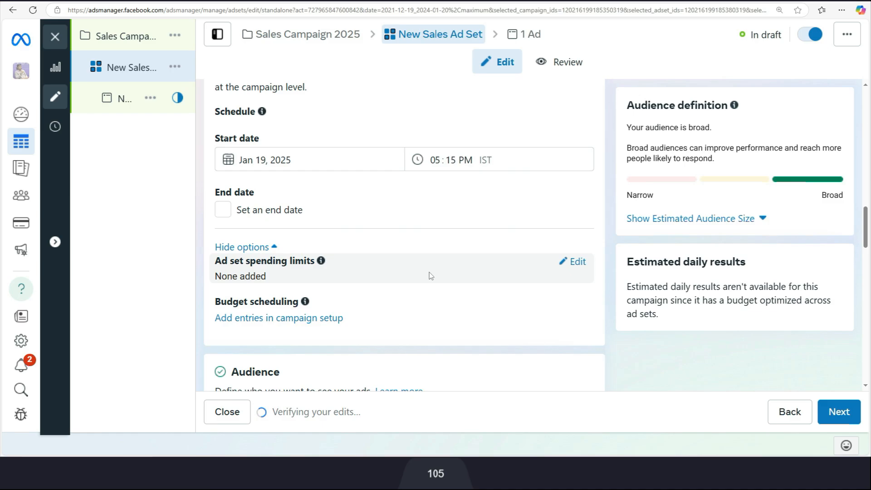
pyautogui.scroll(-5, 430, 276)
pyautogui.scroll(-3, 430, 276)
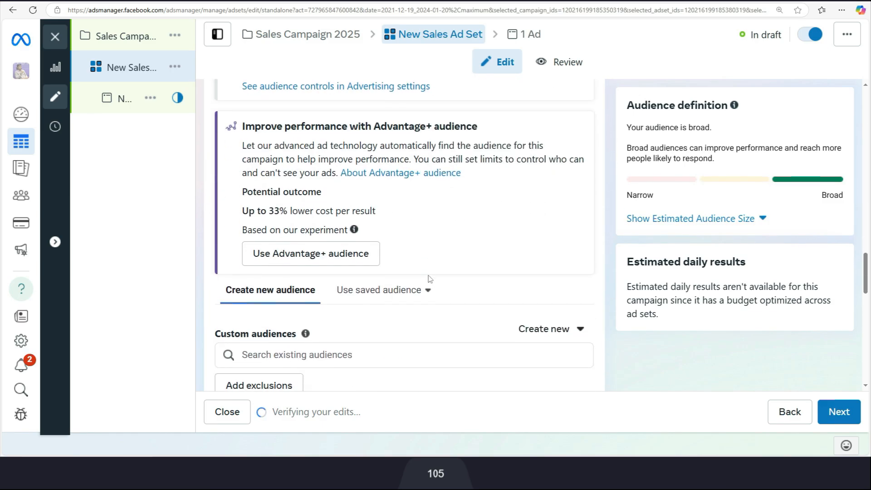
# - Examine the existing custom audiences available for the ad set
pyautogui.scroll(-2, 429, 278)
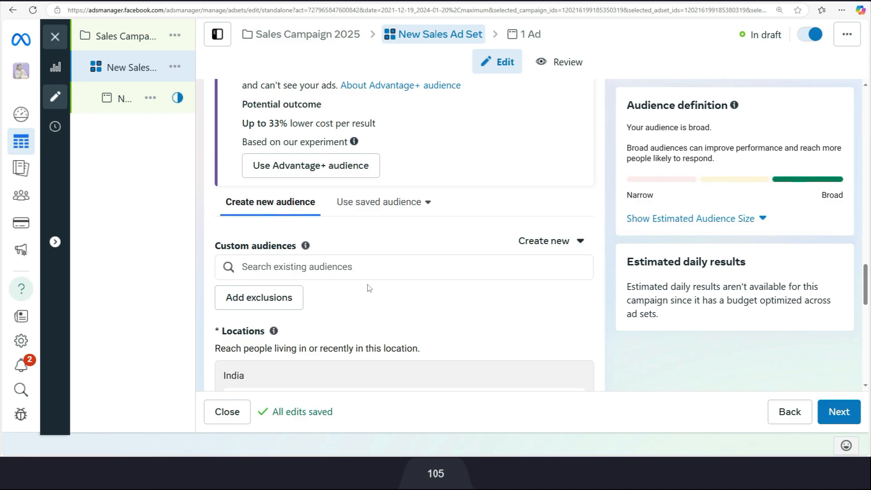
pyautogui.click(333, 268)
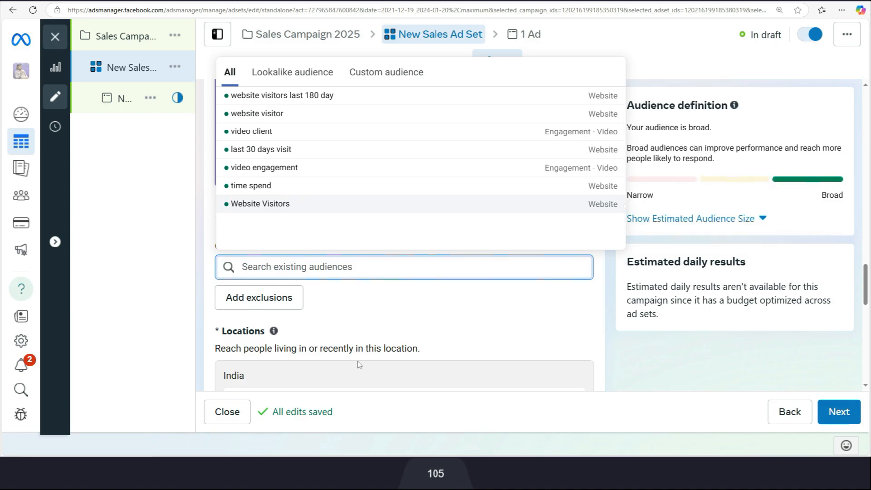
pyautogui.click(391, 324)
# - Set the upper age limit of the ad set's audience to 45
pyautogui.scroll(-4, 390, 327)
pyautogui.scroll(-5, 390, 327)
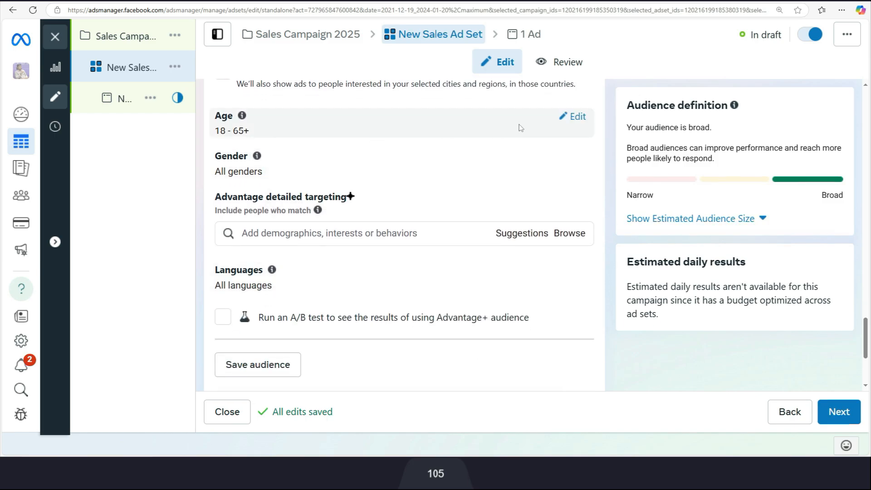
pyautogui.click(578, 118)
pyautogui.click(328, 139)
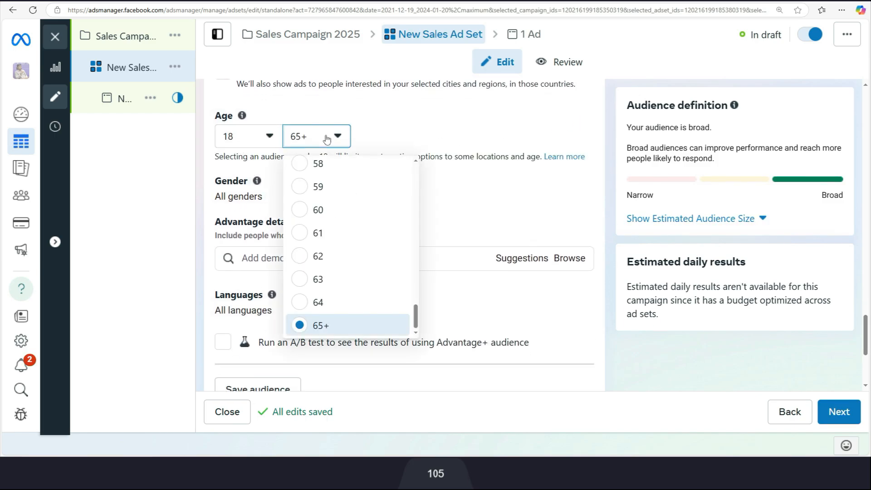
pyautogui.scroll(9, 328, 253)
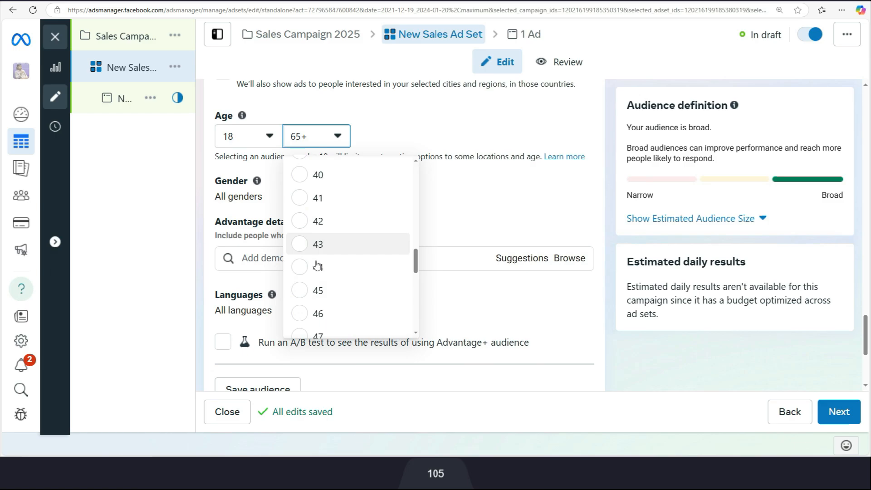
pyautogui.click(300, 292)
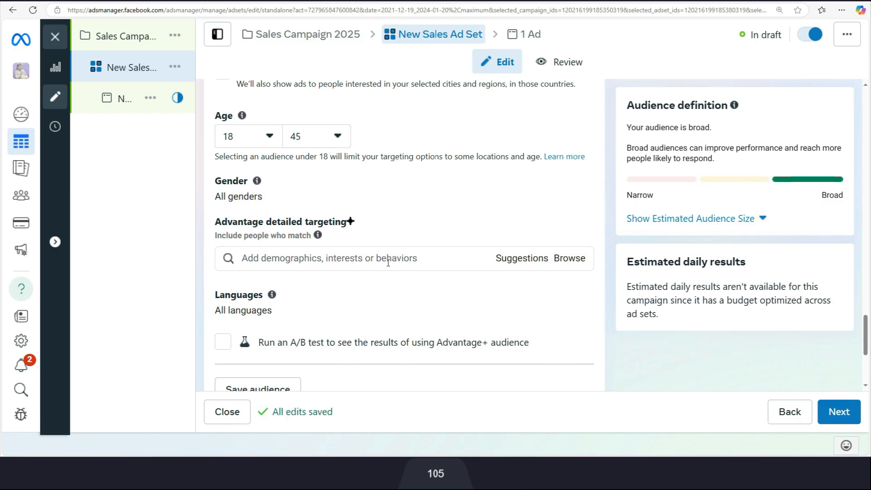
# - Browse the demographics, interests and behaviors categories available for detailed targeting
pyautogui.click(566, 258)
pyautogui.click(372, 289)
pyautogui.scroll(-1, 372, 289)
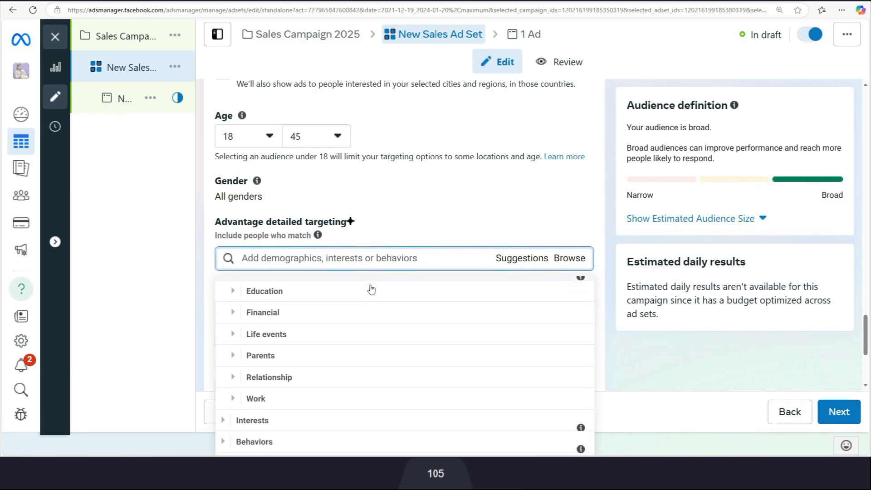
pyautogui.click(424, 221)
# - Switch the ad set from Advantage+ placements to manual placements
pyautogui.scroll(-3, 478, 249)
pyautogui.scroll(-2, 424, 292)
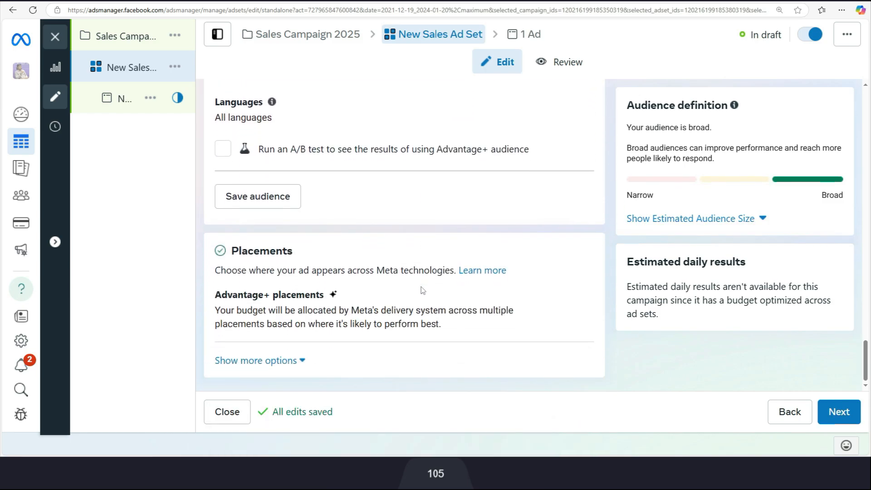
pyautogui.click(574, 294)
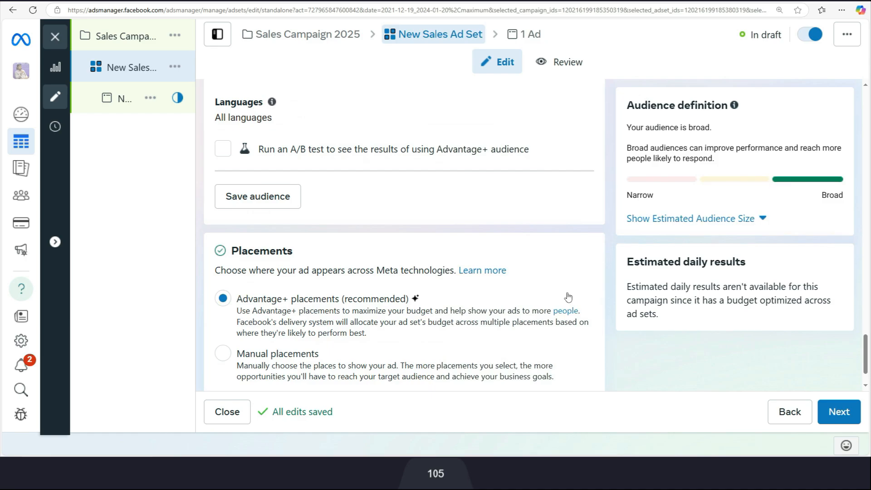
pyautogui.scroll(-1, 559, 295)
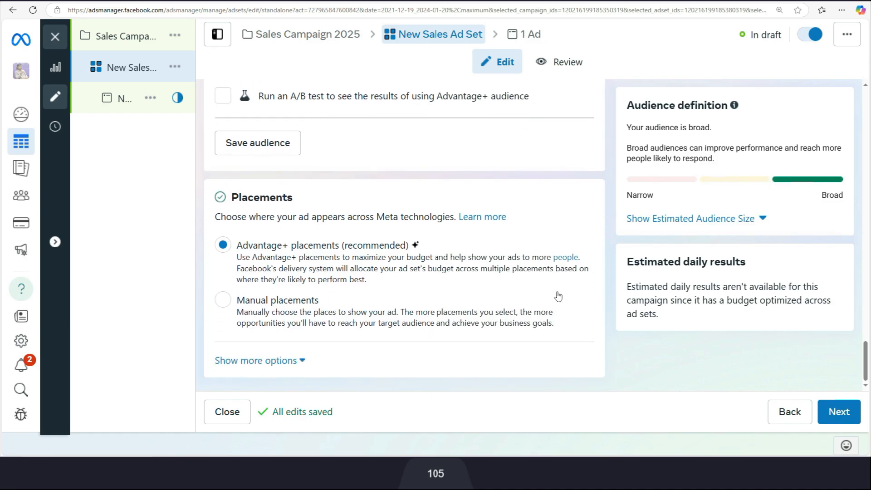
pyautogui.click(223, 300)
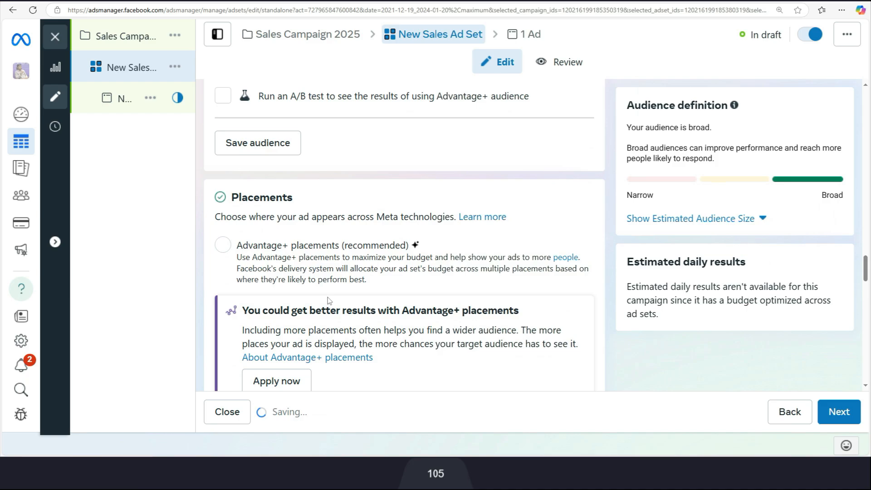
# - Exclude Messenger and Audience Network from the placement platforms
pyautogui.scroll(-7, 329, 301)
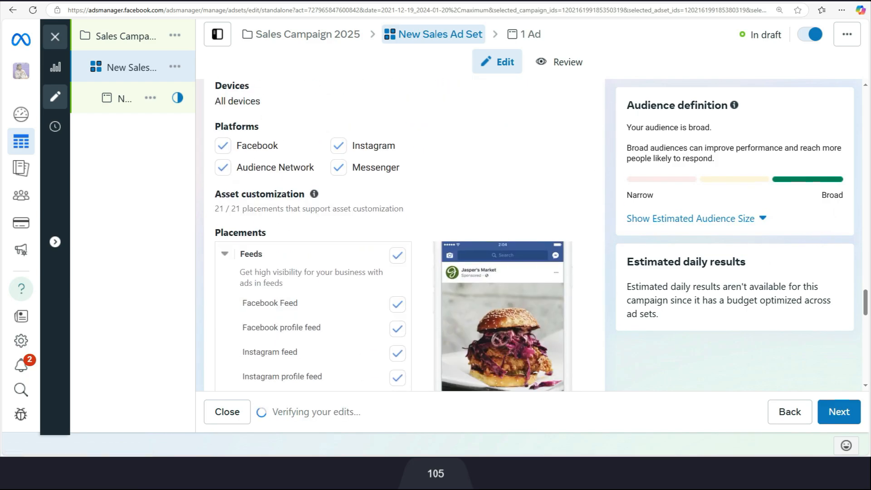
pyautogui.click(339, 166)
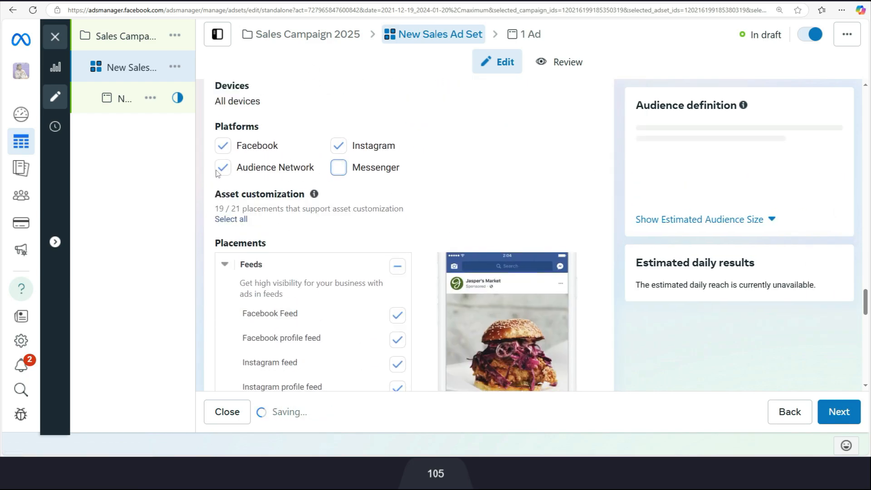
pyautogui.click(222, 168)
pyautogui.scroll(1, 344, 218)
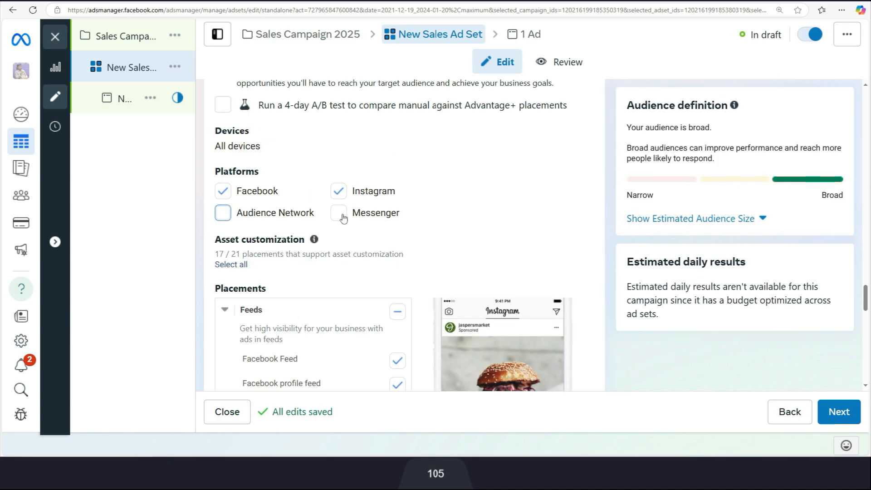
# - Deselect all placements under In-stream ads for videos and reels and under Search results
pyautogui.scroll(-10, 344, 218)
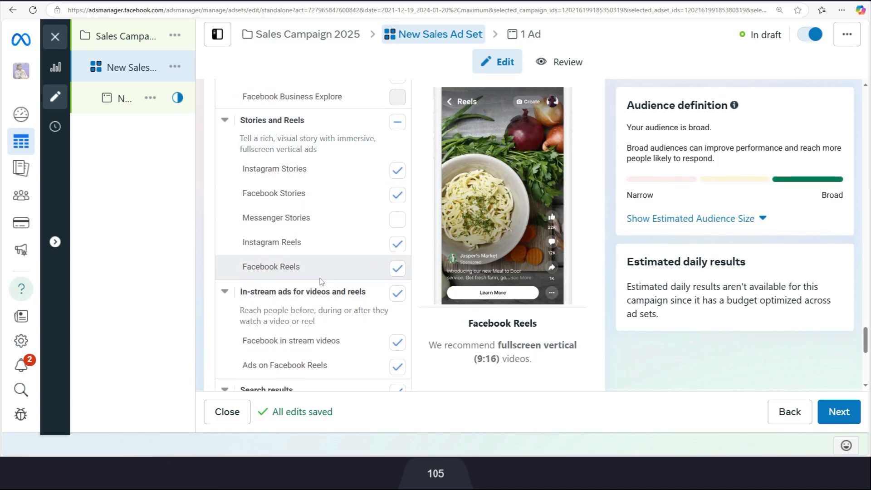
pyautogui.scroll(-2, 319, 281)
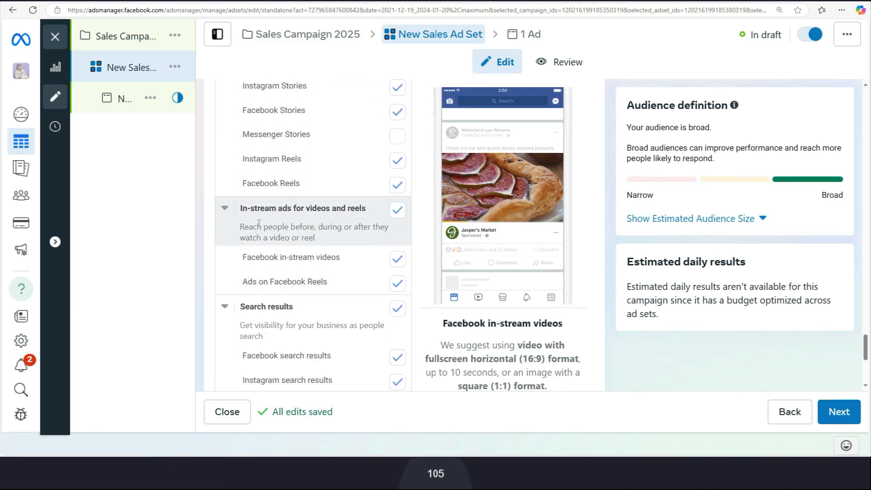
pyautogui.click(397, 211)
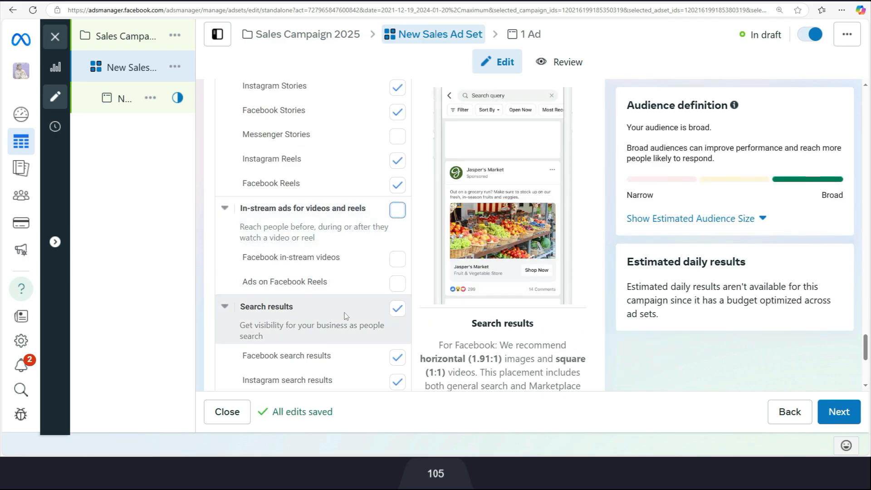
pyautogui.scroll(-1, 363, 317)
pyautogui.scroll(-4, 362, 315)
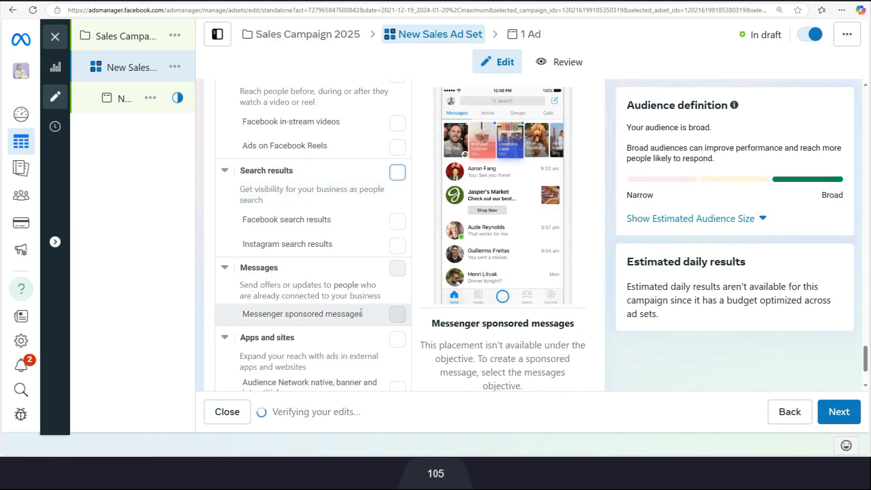
# - Deselect all Feeds placements and check the remaining placement selection
pyautogui.scroll(8, 336, 297)
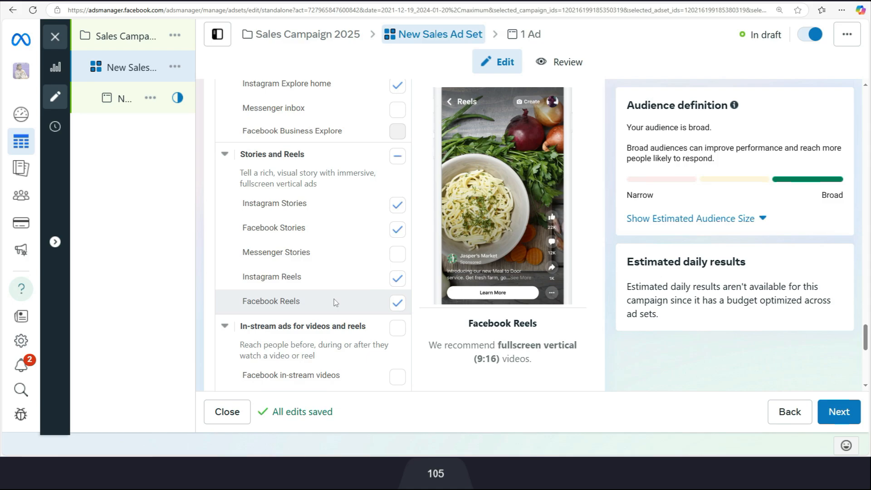
pyautogui.scroll(6, 335, 303)
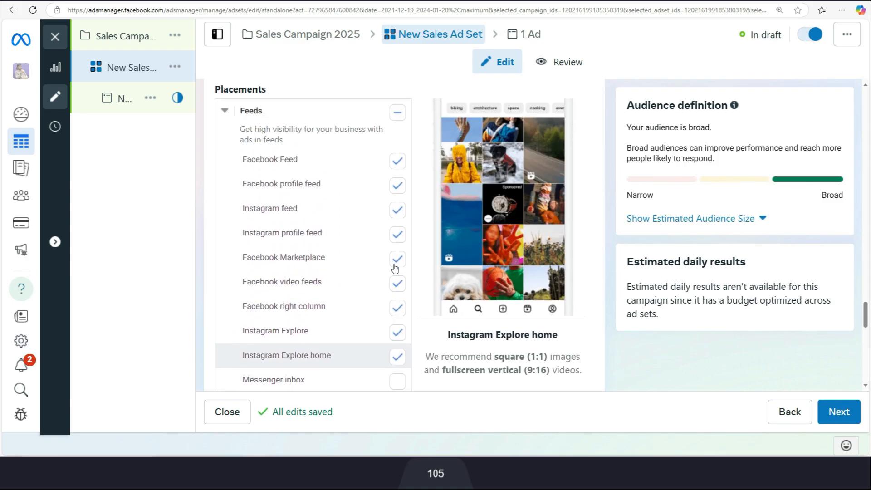
pyautogui.click(397, 114)
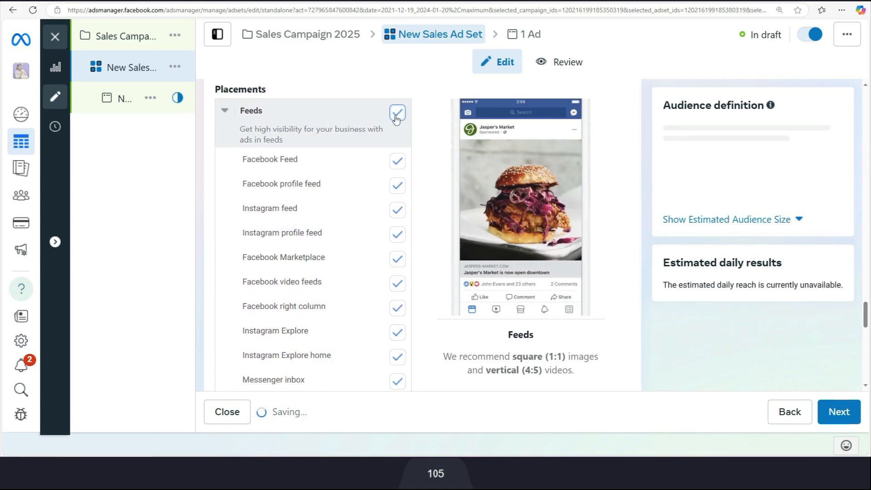
pyautogui.click(397, 115)
pyautogui.scroll(-4, 388, 274)
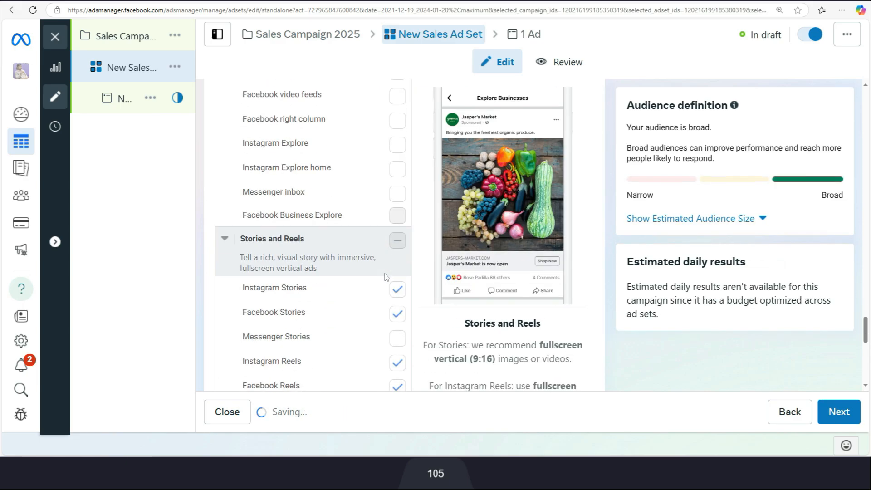
pyautogui.scroll(-5, 385, 275)
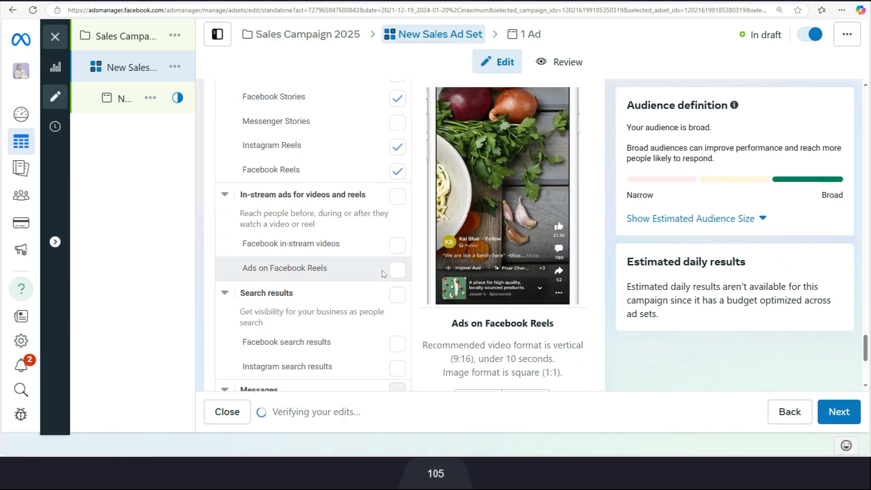
pyautogui.scroll(6, 372, 263)
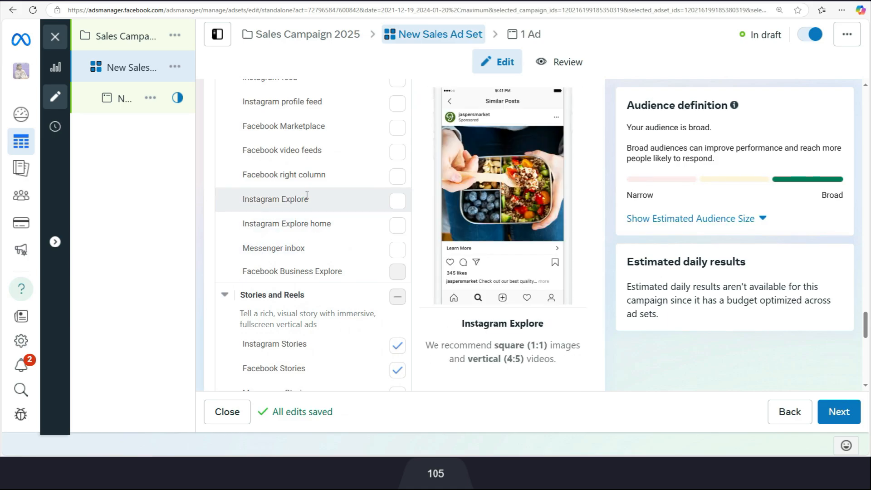
pyautogui.scroll(1, 307, 195)
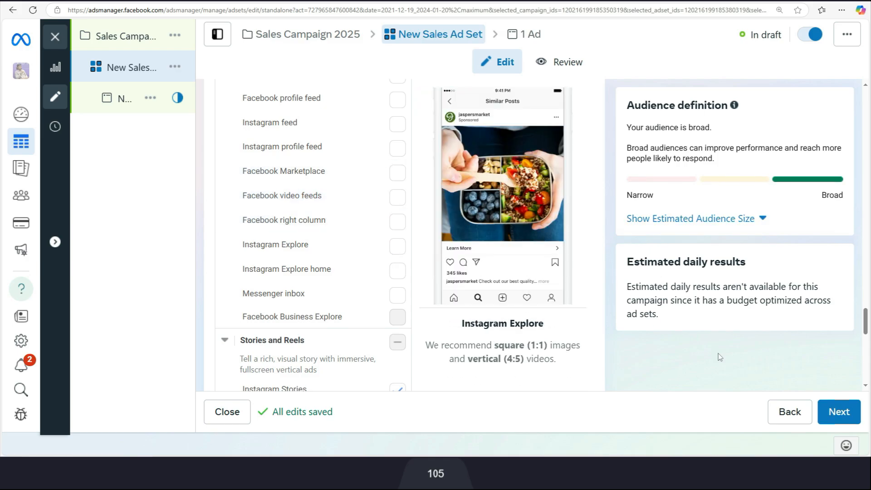
# - Proceed to the ad settings and review the ad name, Facebook Page and Instagram account
pyautogui.click(836, 410)
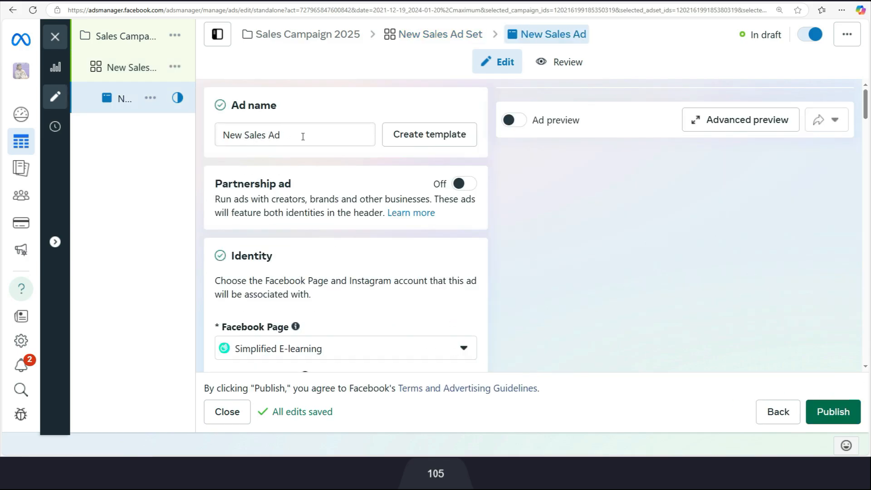
pyautogui.moveTo(303, 137); pyautogui.dragTo(213, 138)
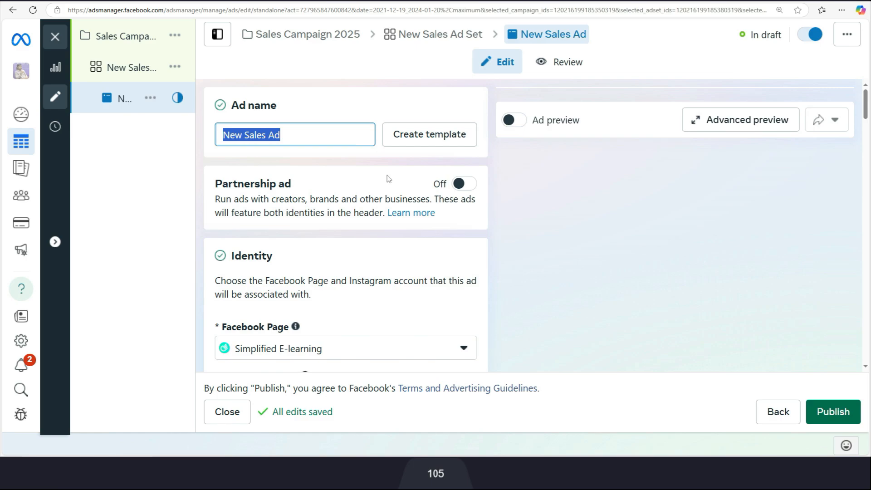
pyautogui.click(421, 163)
pyautogui.scroll(-3, 322, 254)
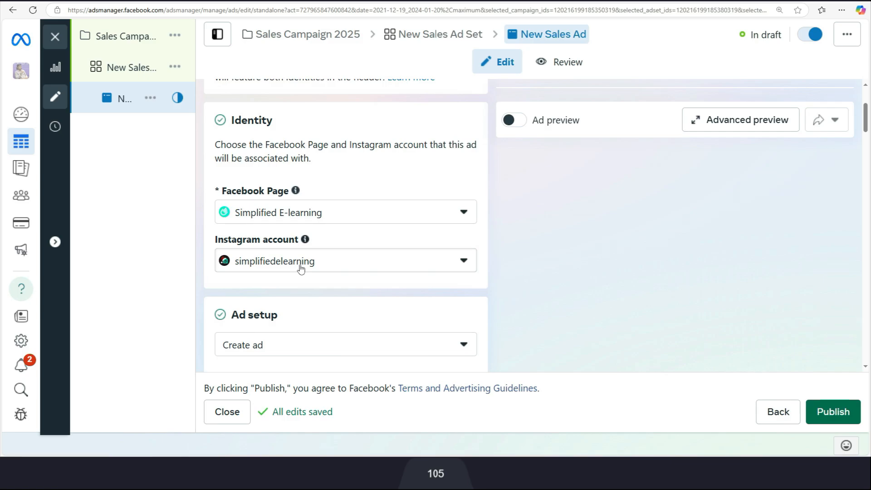
# - Choose Collection as the ad format in the ad setup
pyautogui.scroll(-5, 300, 268)
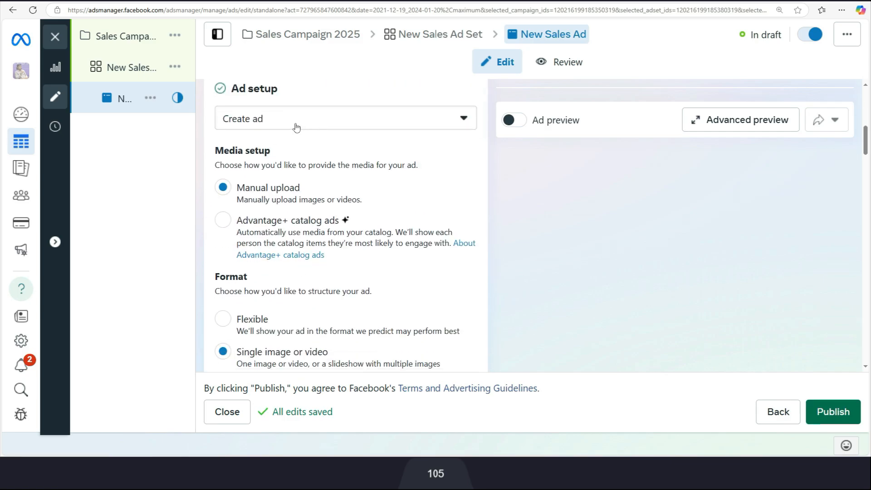
pyautogui.scroll(-2, 294, 234)
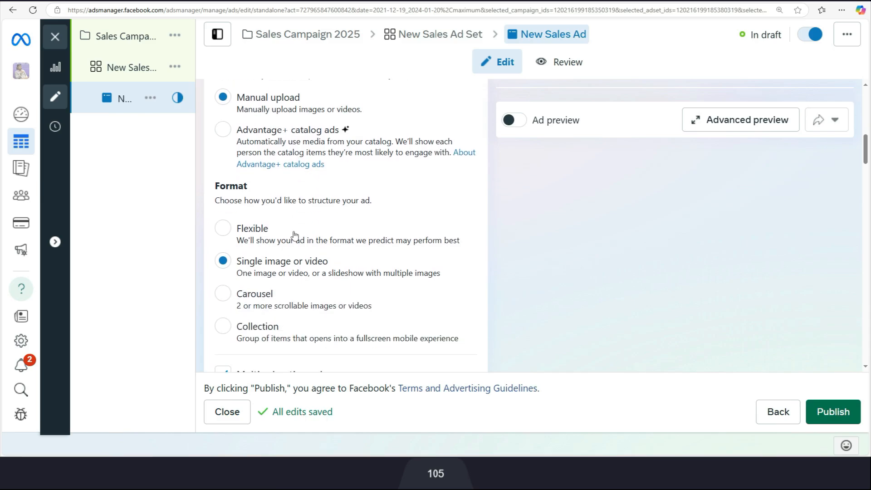
pyautogui.scroll(-2, 278, 249)
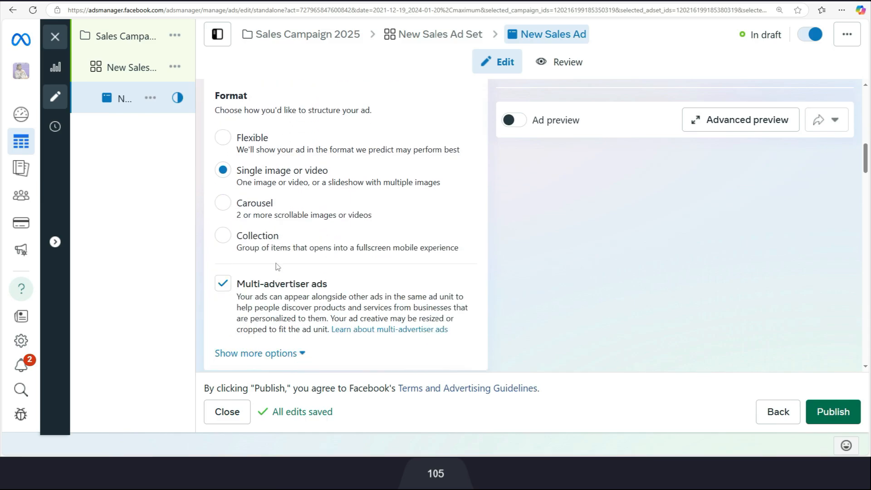
pyautogui.click(221, 238)
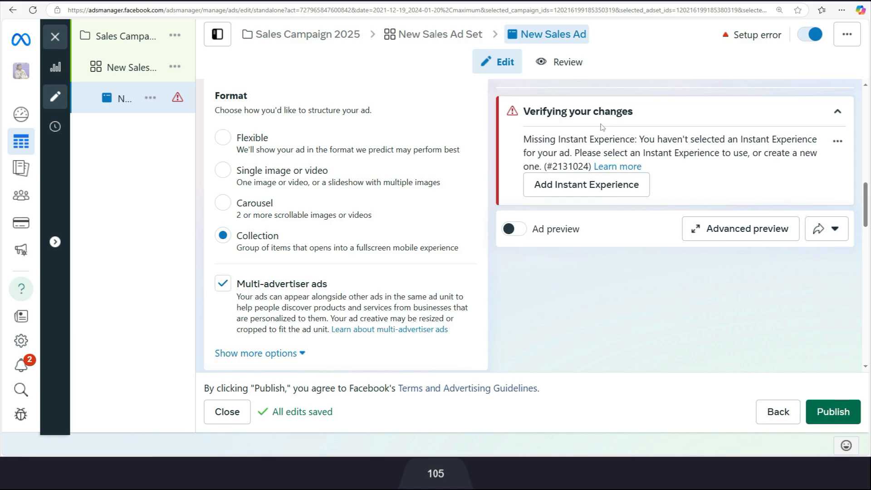
# - Create a new Instant Experience as the ad's destination using the Storefront template
pyautogui.scroll(-5, 292, 242)
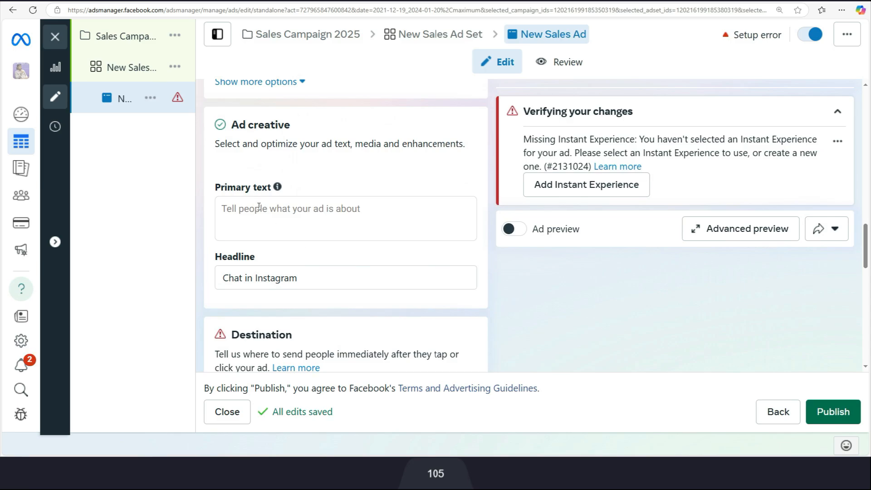
pyautogui.scroll(-5, 259, 218)
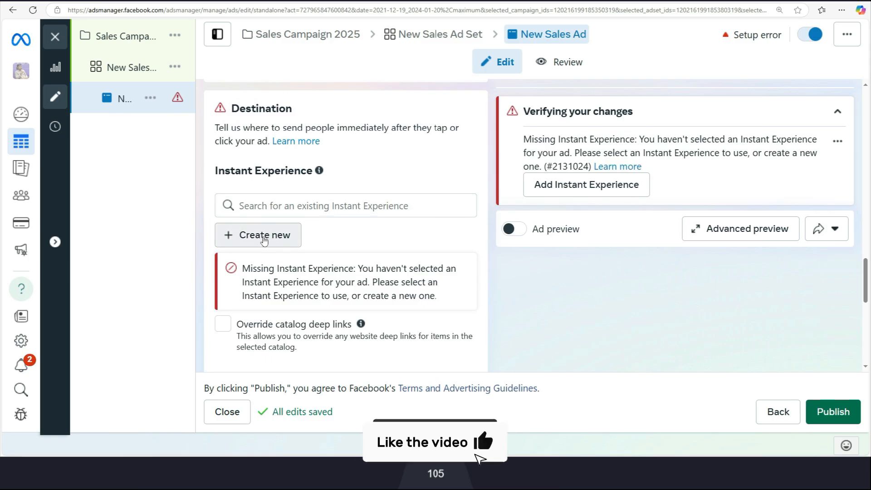
pyautogui.click(265, 235)
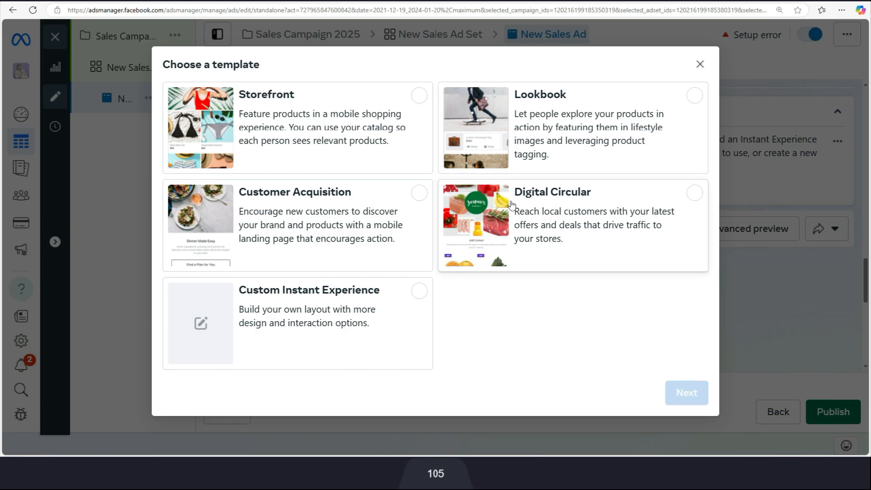
pyautogui.click(364, 125)
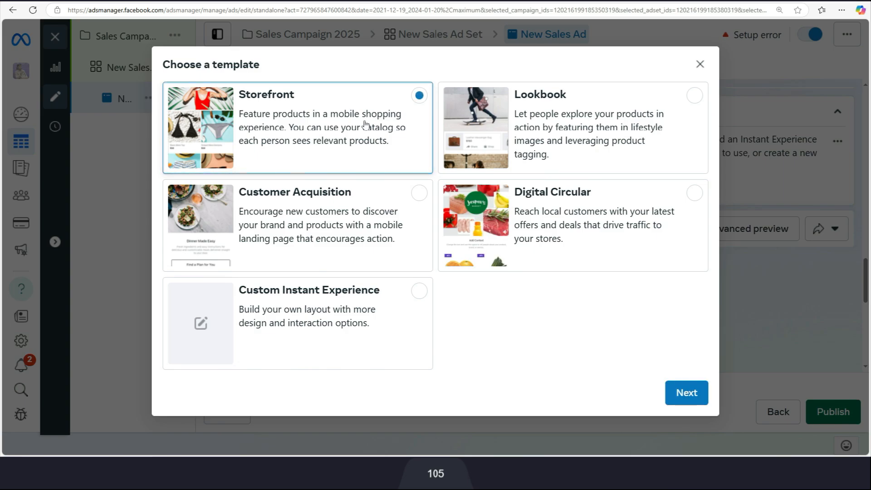
pyautogui.click(690, 393)
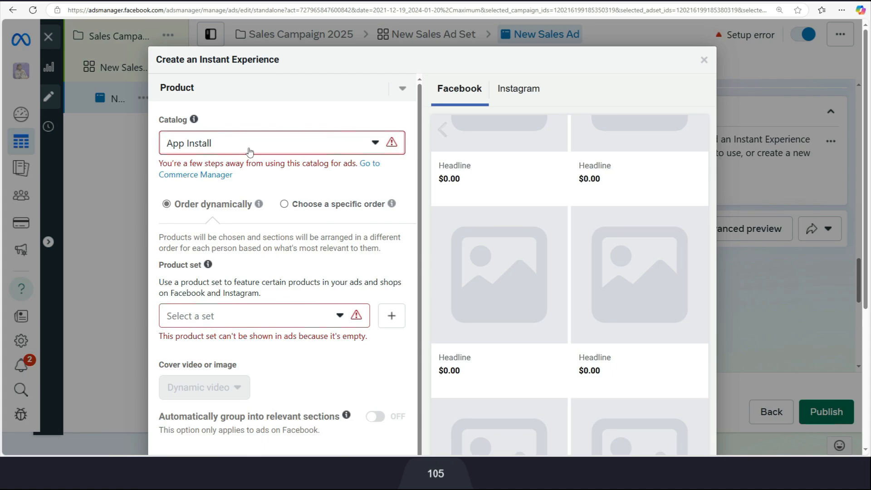
# - Arrange the storefront products in a specific order and choose to add products manually instead of from a catalog
pyautogui.click(284, 205)
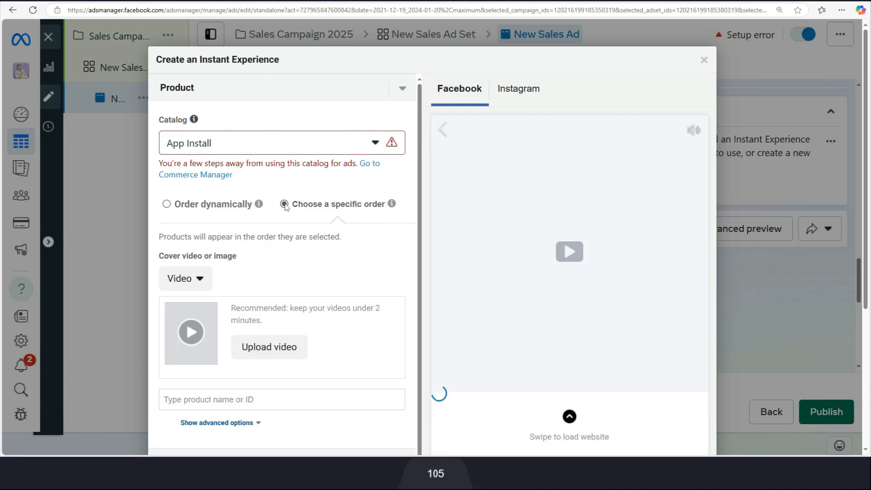
pyautogui.click(293, 150)
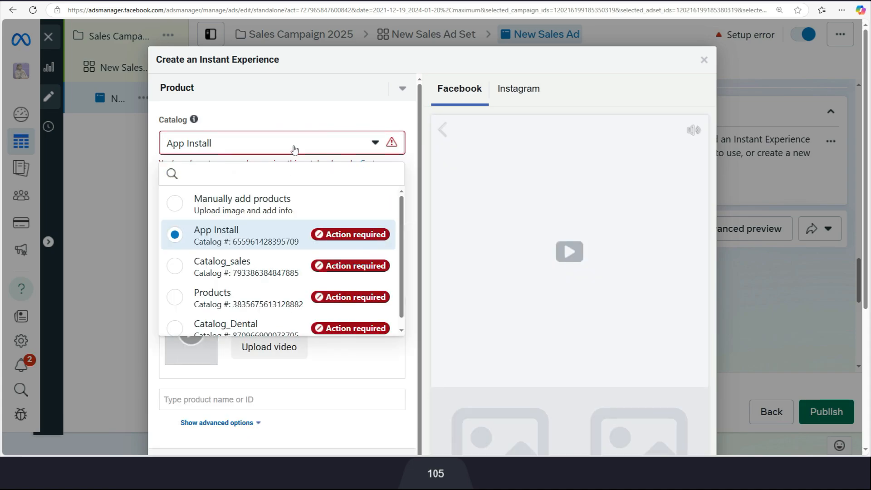
pyautogui.click(230, 206)
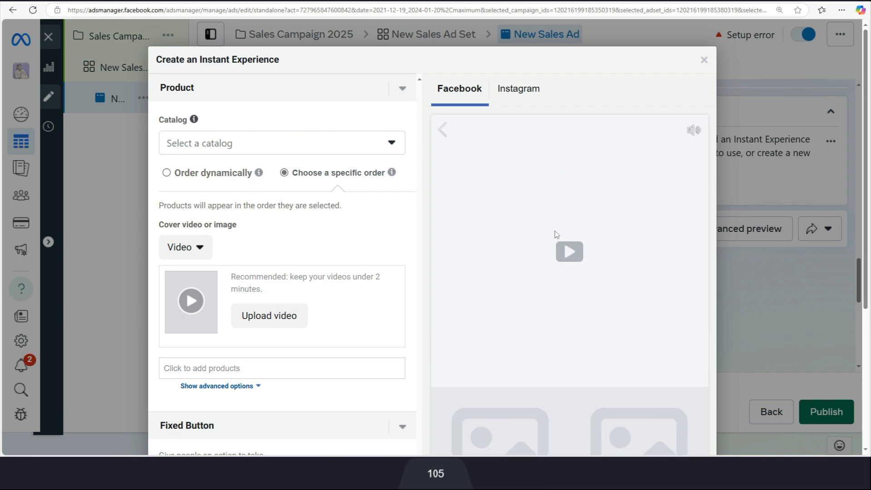
# - Keep Video as the cover type and use the 10-second cropped_16X9 library video as the cover
pyautogui.click(199, 250)
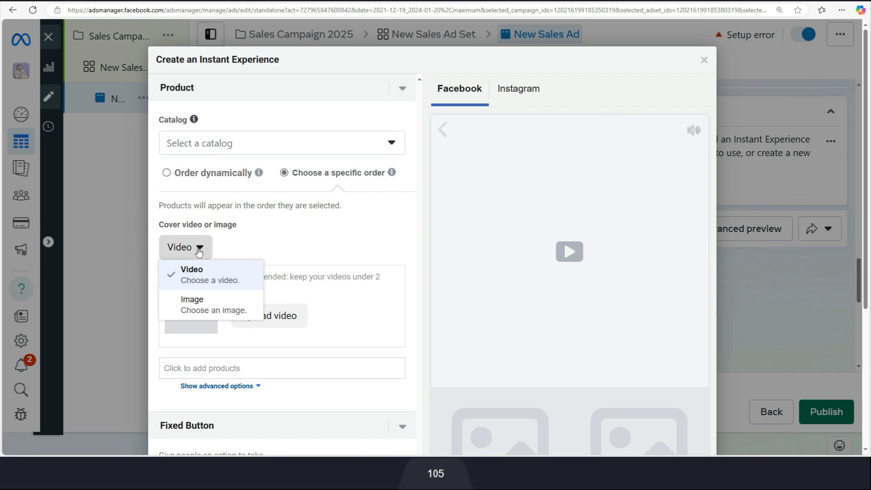
pyautogui.click(242, 249)
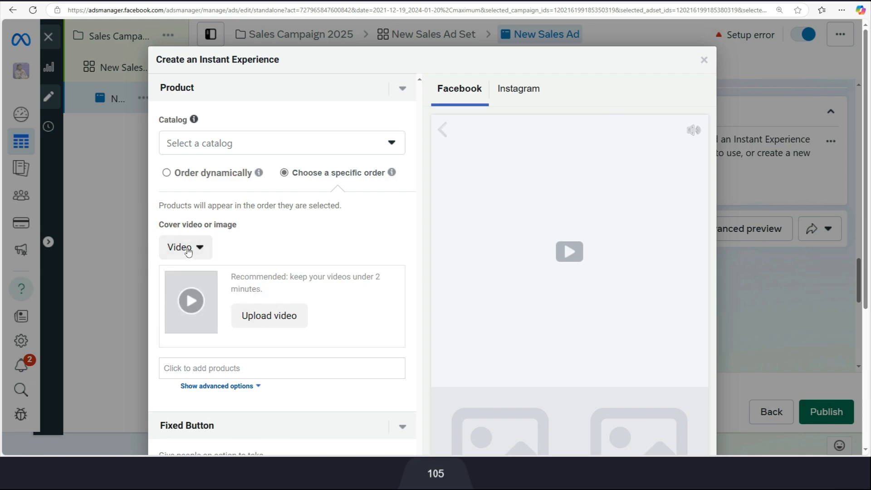
pyautogui.click(277, 316)
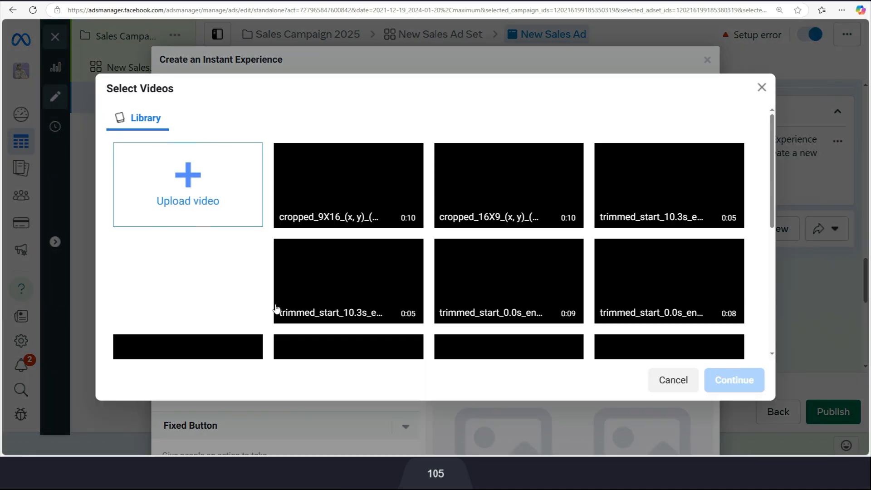
pyautogui.click(519, 193)
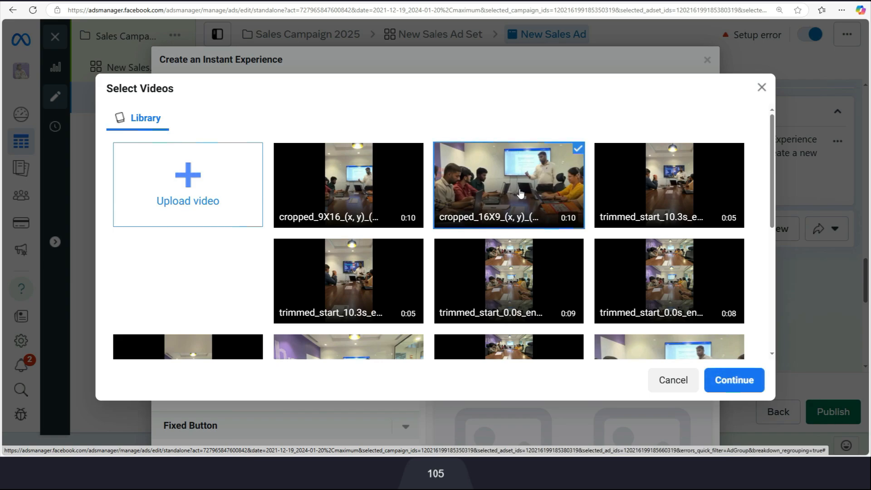
pyautogui.click(739, 384)
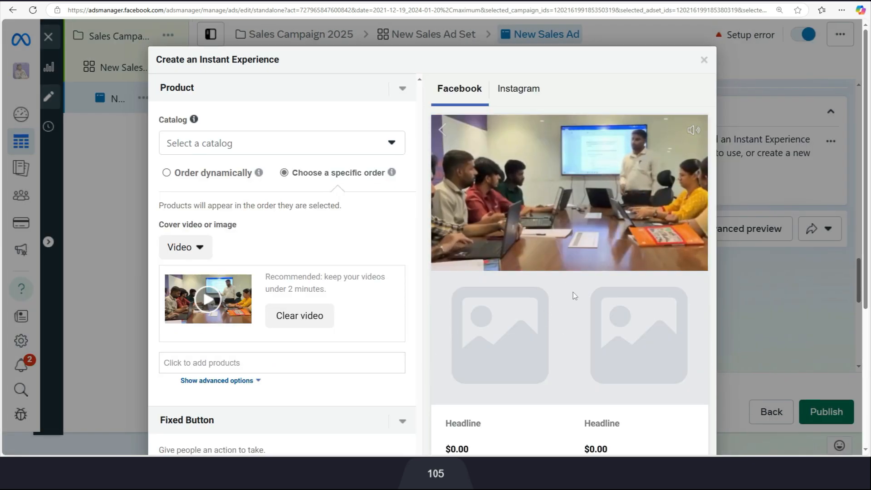
# - Add a new product to the storefront and give it the 1080 × 1080 SEO Executive image from the account images
pyautogui.scroll(-2, 291, 310)
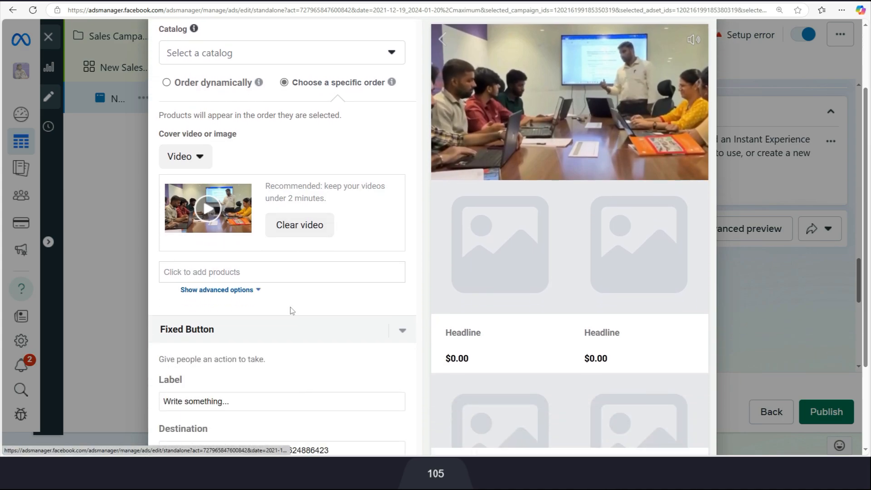
pyautogui.click(209, 273)
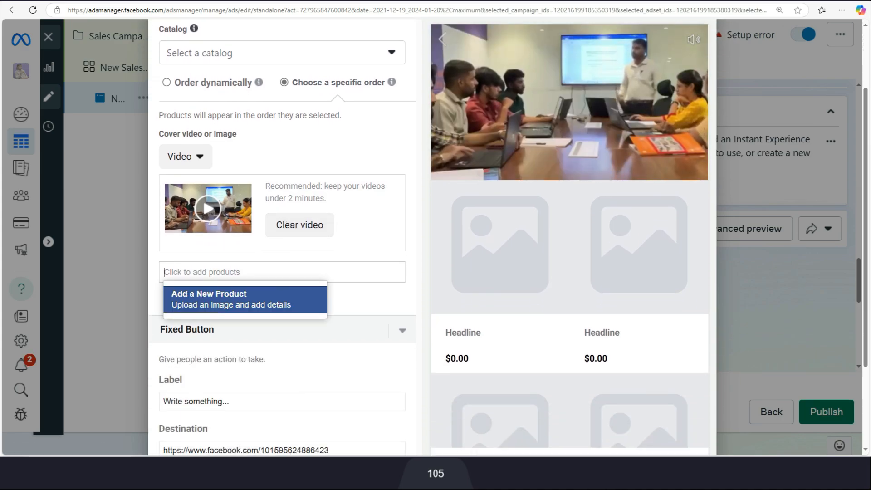
pyautogui.click(208, 303)
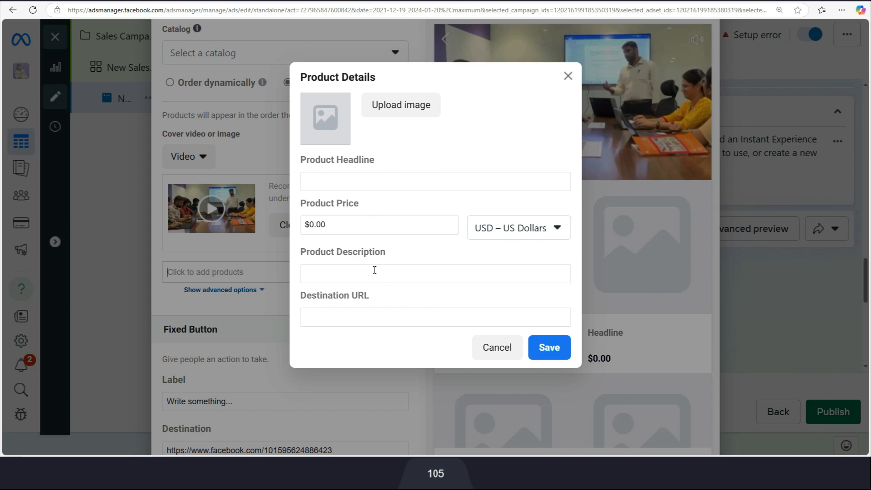
pyautogui.click(400, 113)
pyautogui.scroll(1, 558, 247)
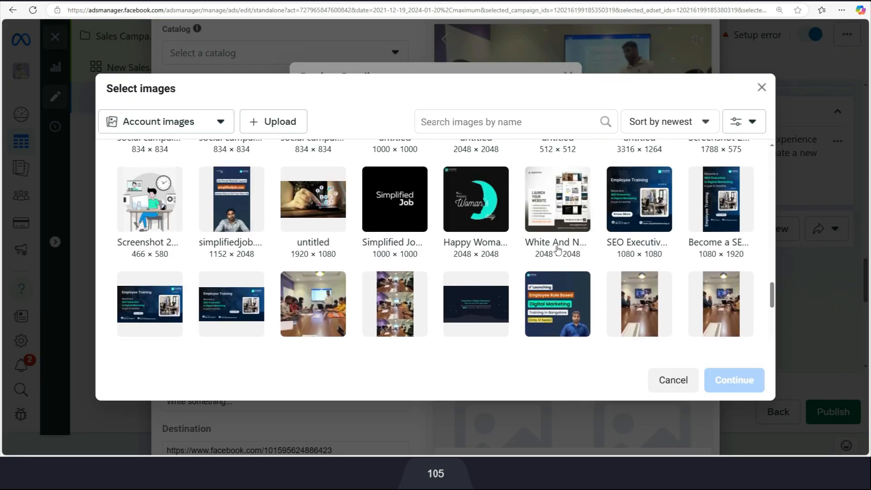
pyautogui.click(632, 195)
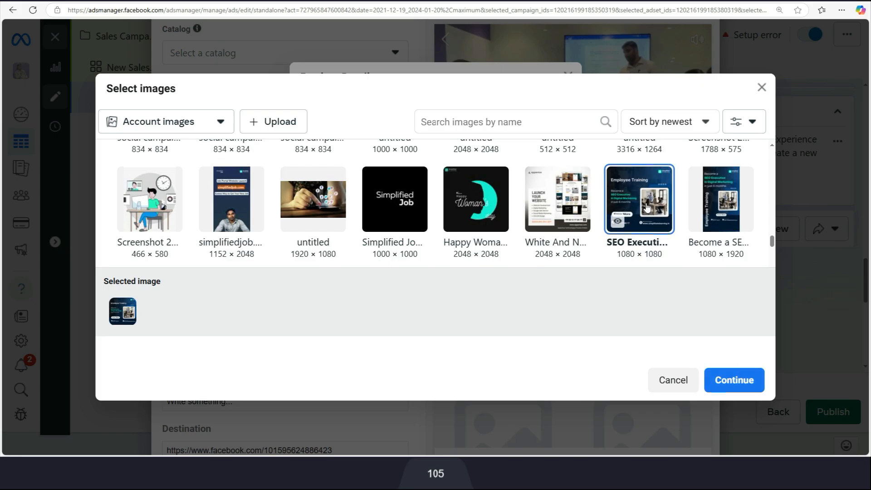
pyautogui.click(735, 380)
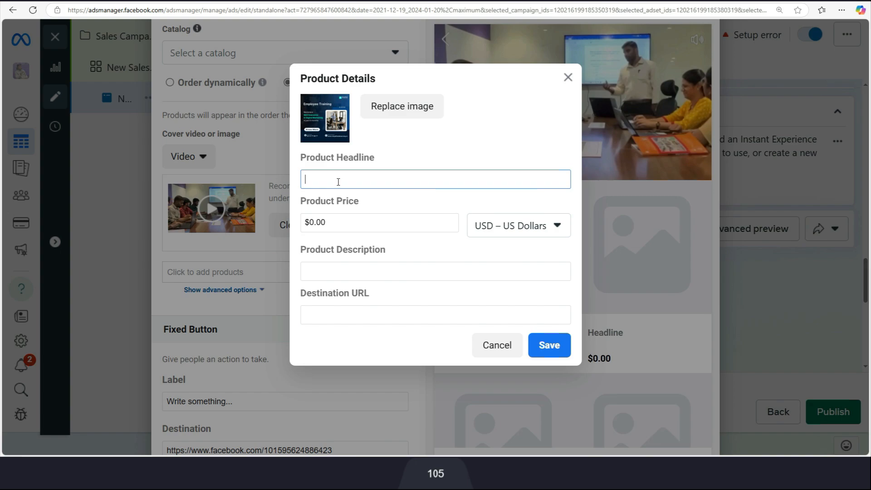
# - Enter the product headline SEO Executive Training and set its price to 60000 in INR – Indian Rupee
pyautogui.write('SEO ')
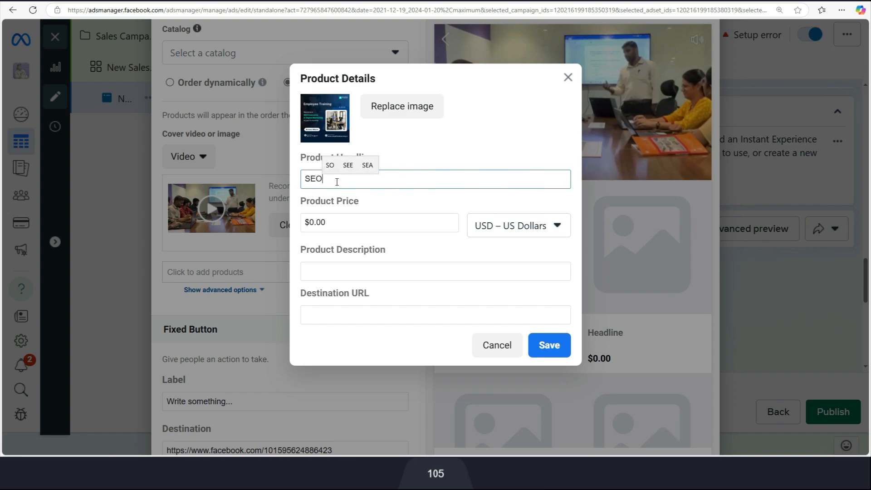
pyautogui.write('Executive Training')
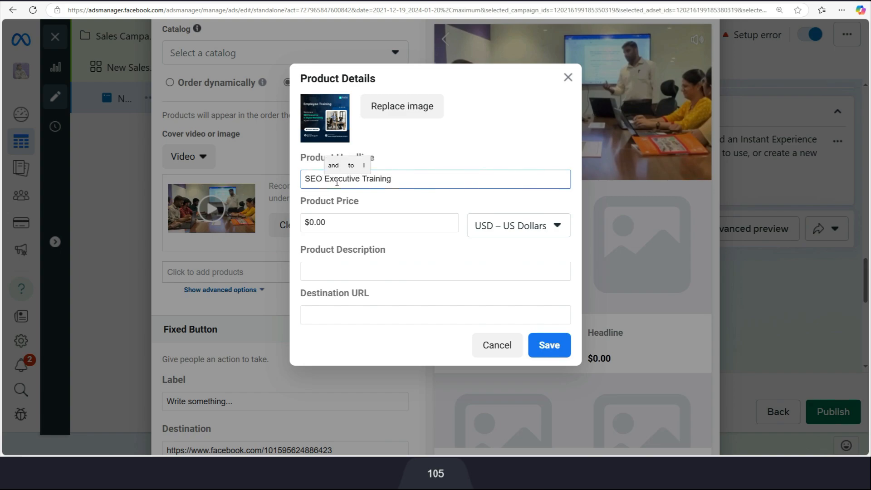
pyautogui.click(507, 225)
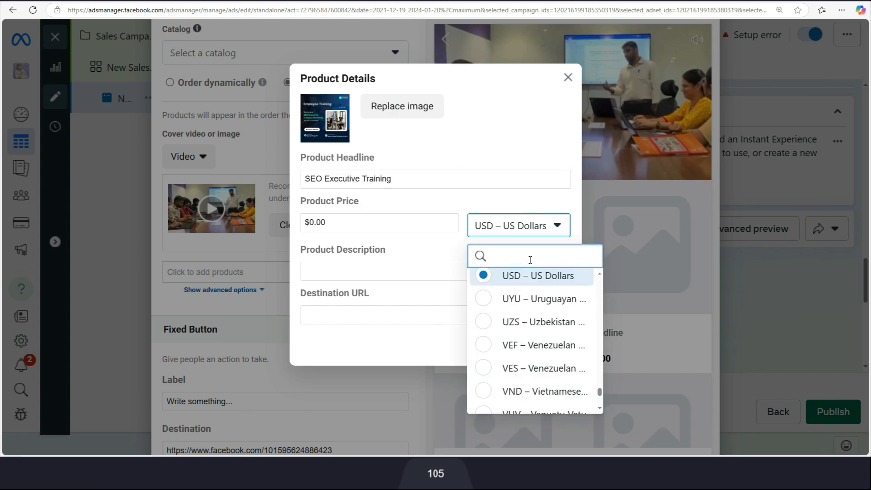
pyautogui.write('inr')
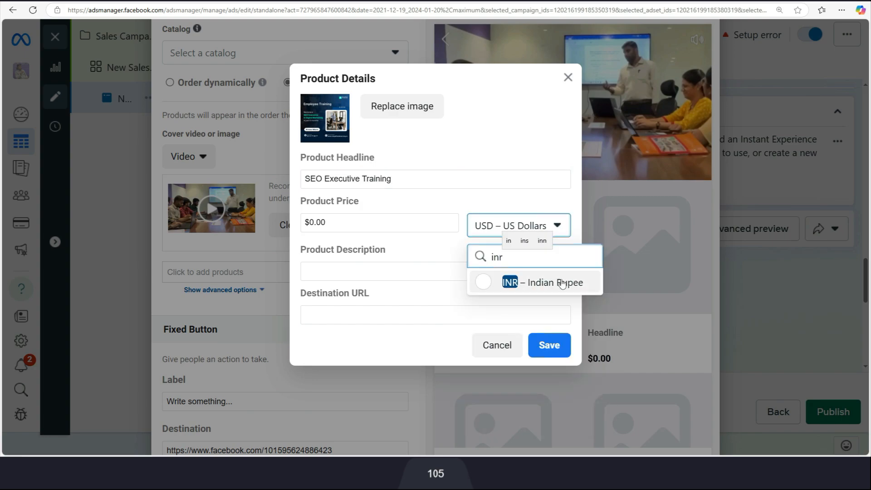
pyautogui.click(561, 283)
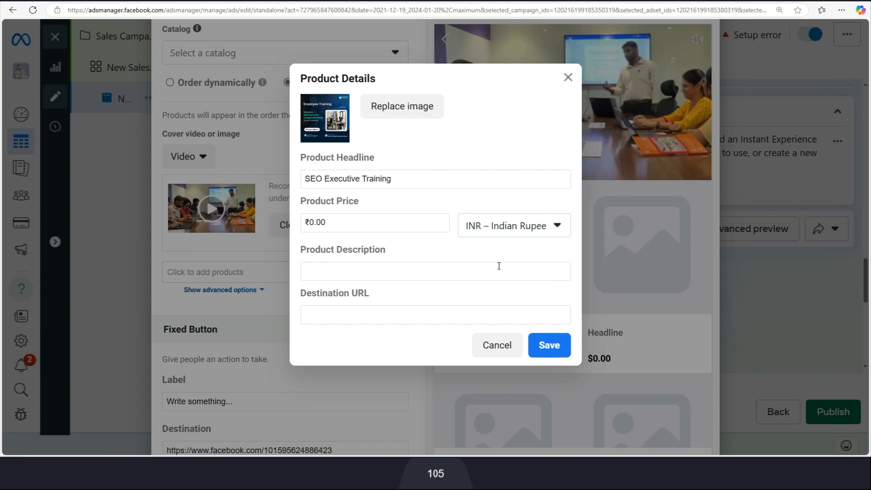
pyautogui.moveTo(340, 219); pyautogui.dragTo(314, 222)
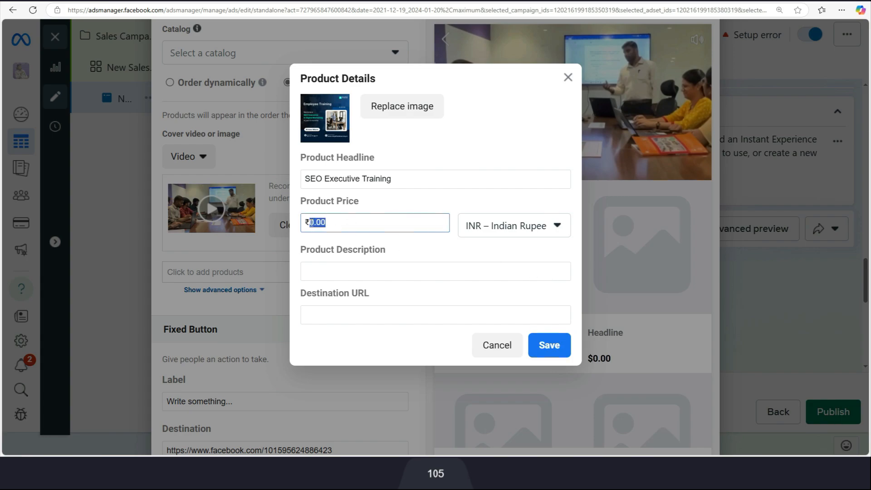
pyautogui.write('60000')
# - Copy "Become a SEO Executive in Digital Marketing in just 6 months" from simplifiedelearning.in's SEO Executive Training page into the product description
pyautogui.click(332, 273)
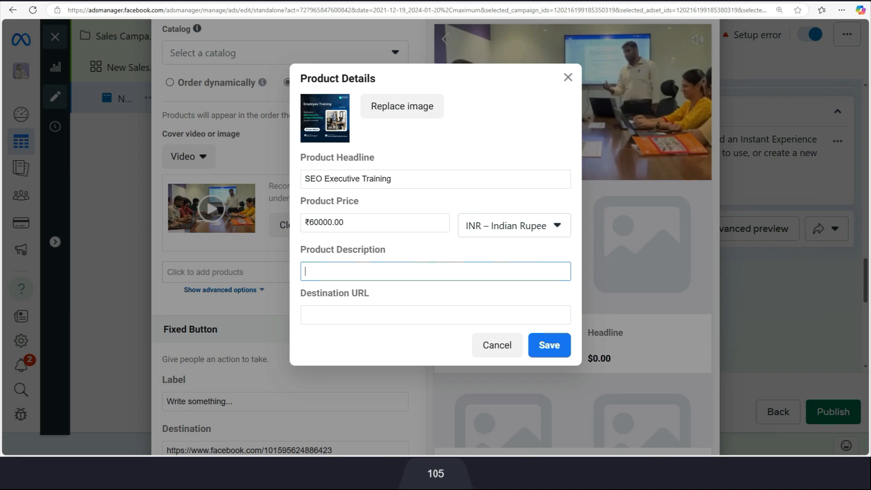
pyautogui.hotkey('ctrl', 'Tab')
pyautogui.moveTo(403, 37)
pyautogui.moveTo(401, 74)
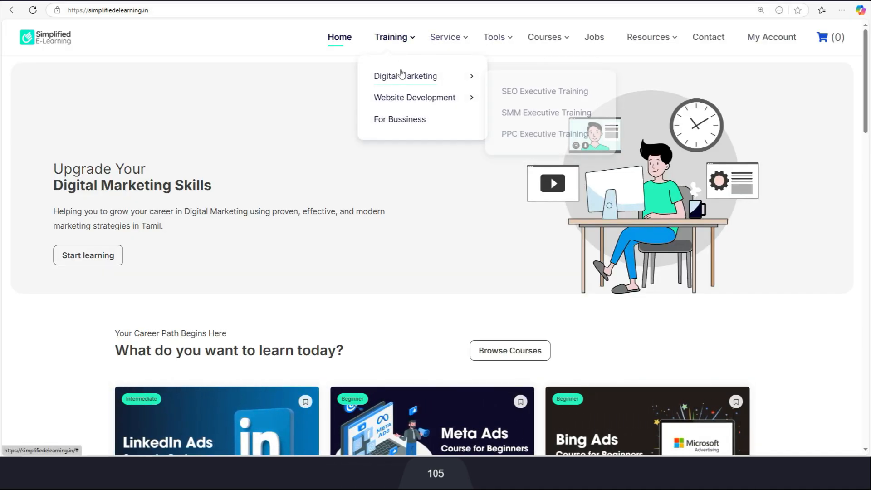
pyautogui.click(552, 93)
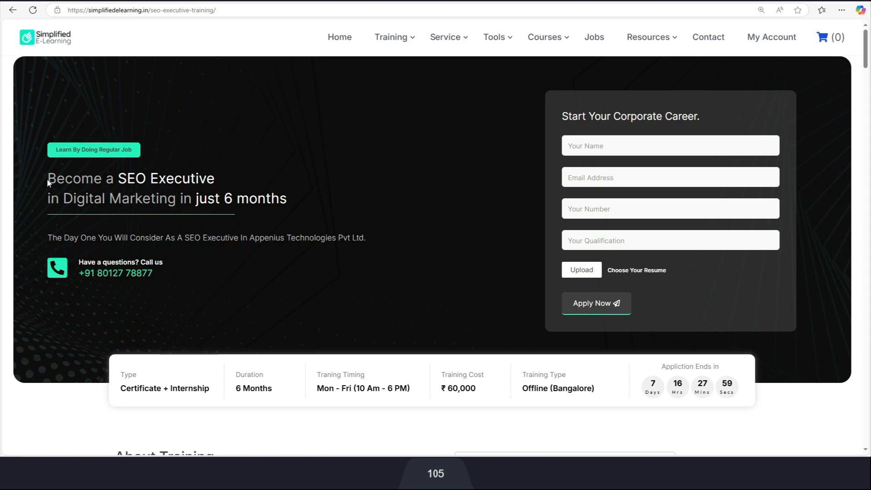
pyautogui.moveTo(47, 179); pyautogui.dragTo(295, 212)
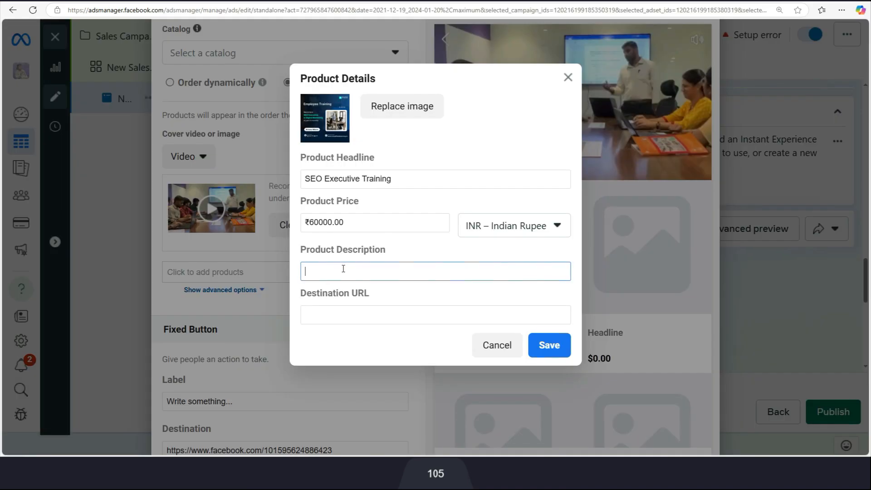
pyautogui.write('Become a SEO Executive in Digital Marketing in just 6 months')
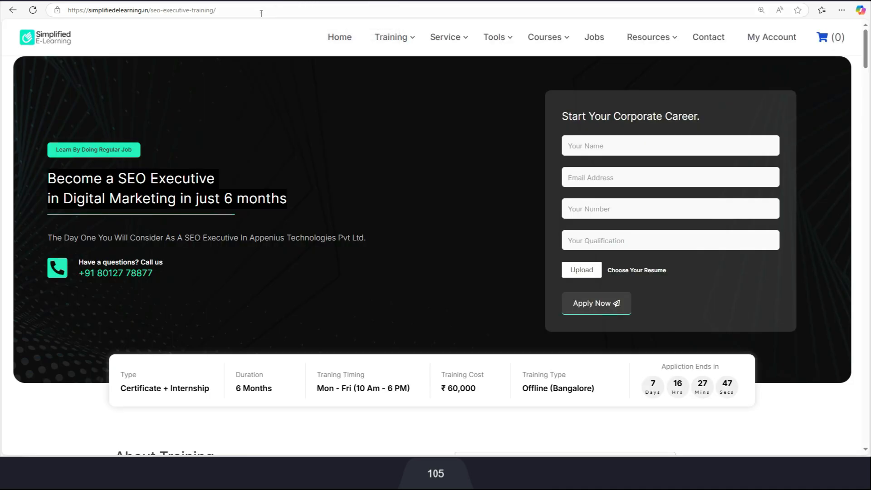
pyautogui.click(225, 10)
pyautogui.hotkey('ctrl', 'c')
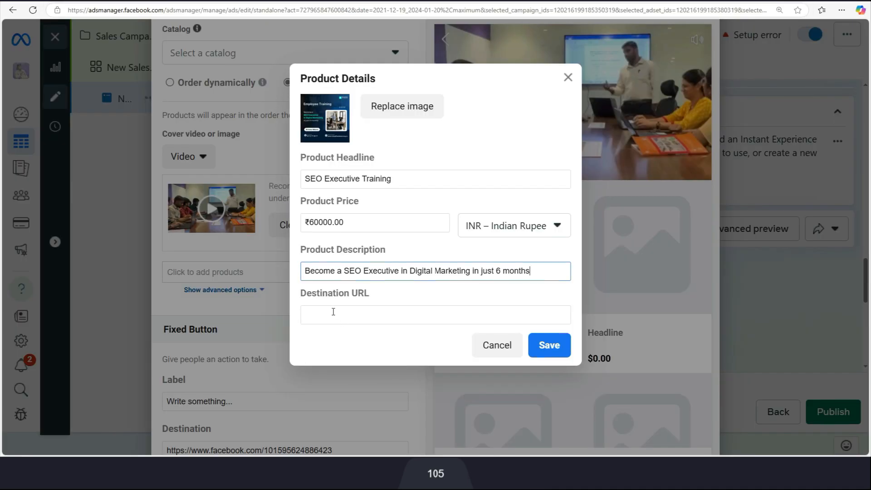
pyautogui.click(333, 311)
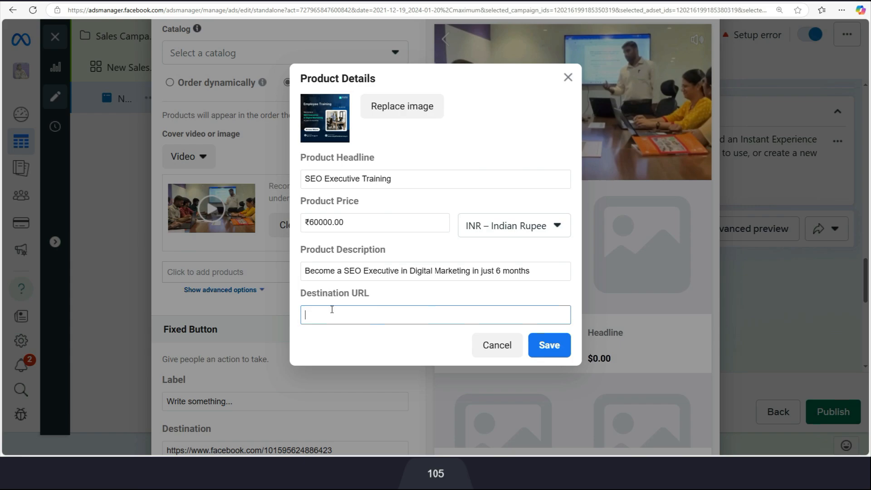
pyautogui.hotkey('ctrl', 'v')
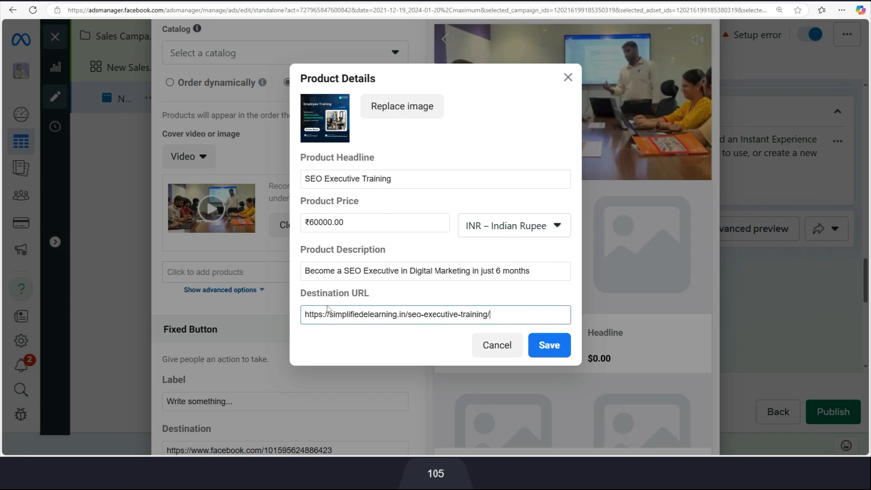
pyautogui.click(549, 346)
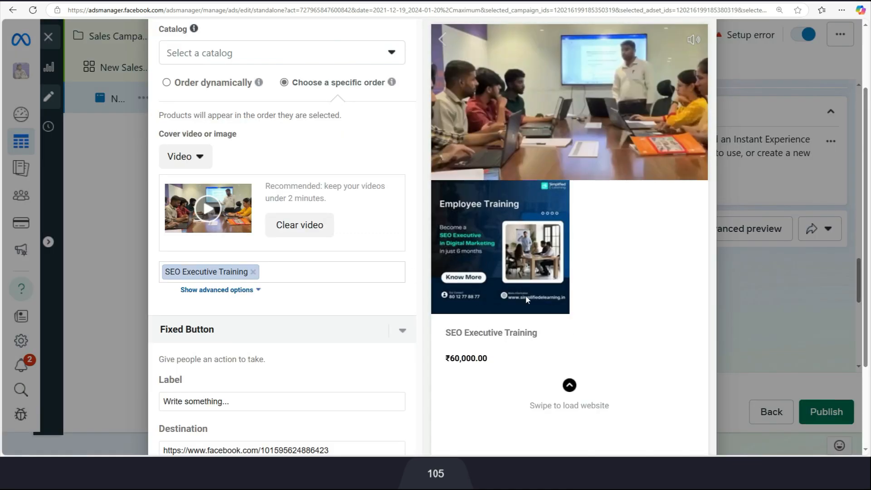
# - Add a second product with the headline SMM Executive Training and the 1080 × 1080 "Launching Employee Role Based Digital Marketing" account image
pyautogui.click(289, 270)
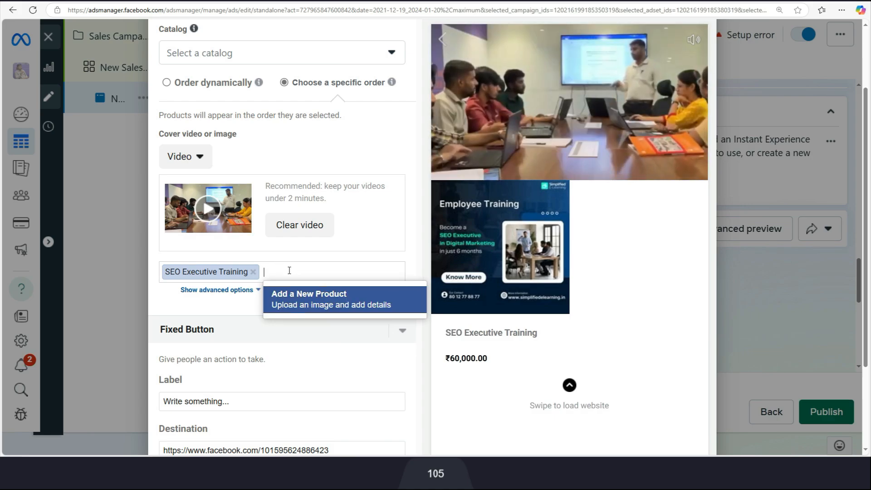
pyautogui.click(305, 299)
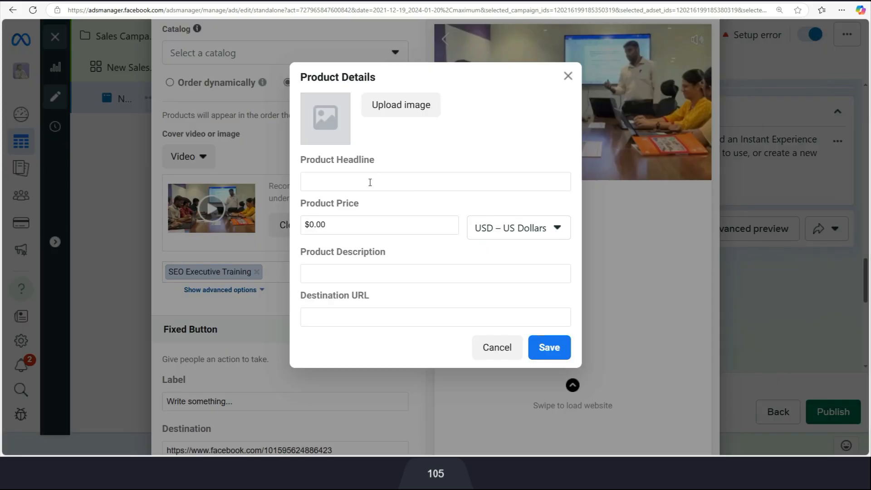
pyautogui.click(341, 180)
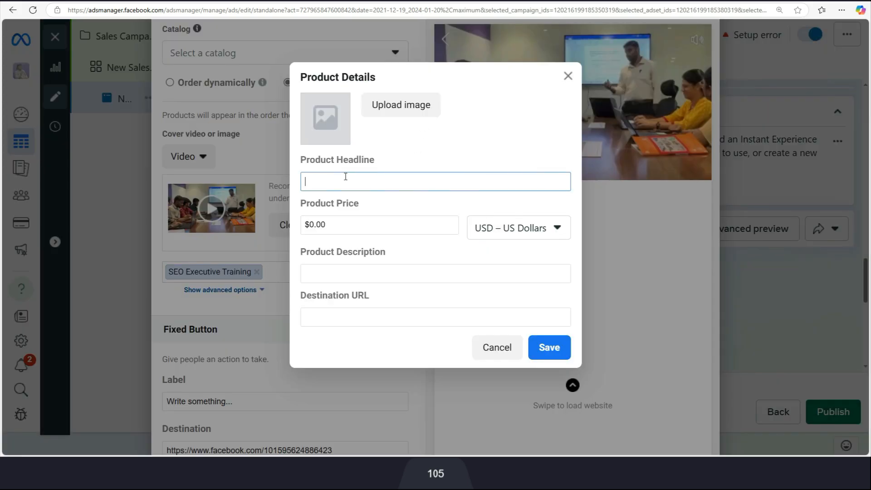
pyautogui.write('SMM Executive Training')
pyautogui.click(399, 110)
pyautogui.click(721, 181)
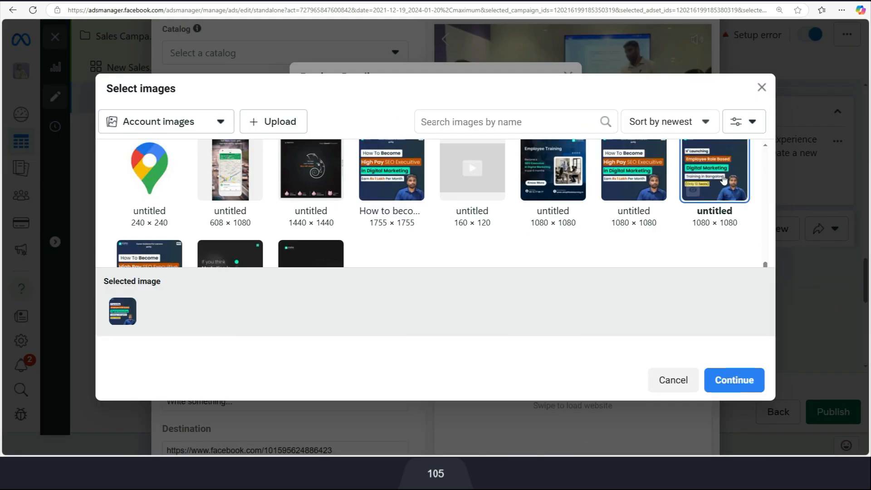
pyautogui.click(726, 378)
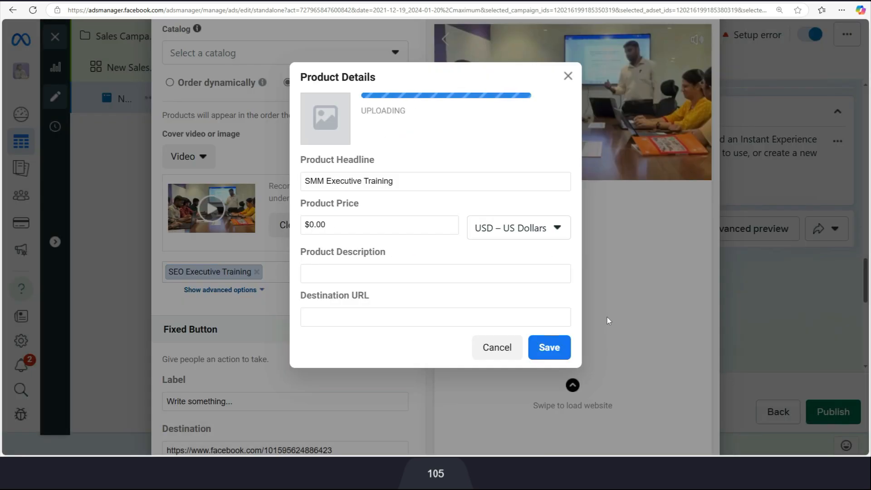
# - Set the SMM Executive Training product's price to 60000 in INR – Indian Rupee
pyautogui.click(520, 226)
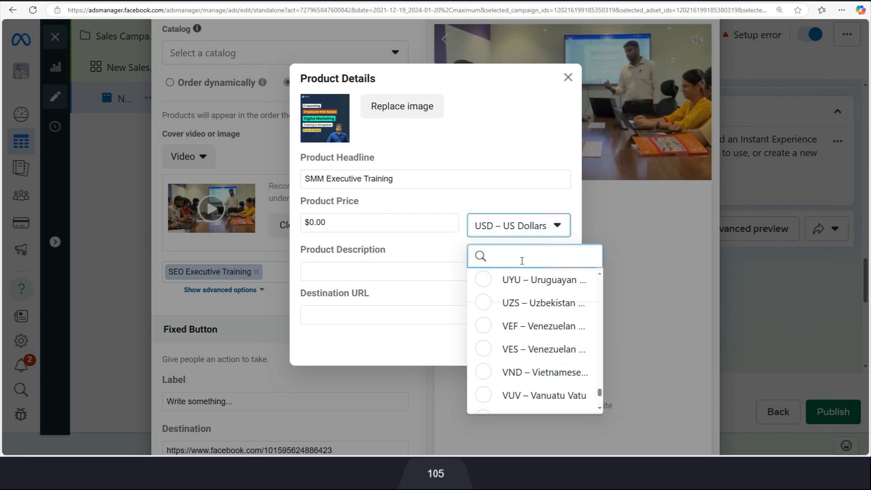
pyautogui.write('inr')
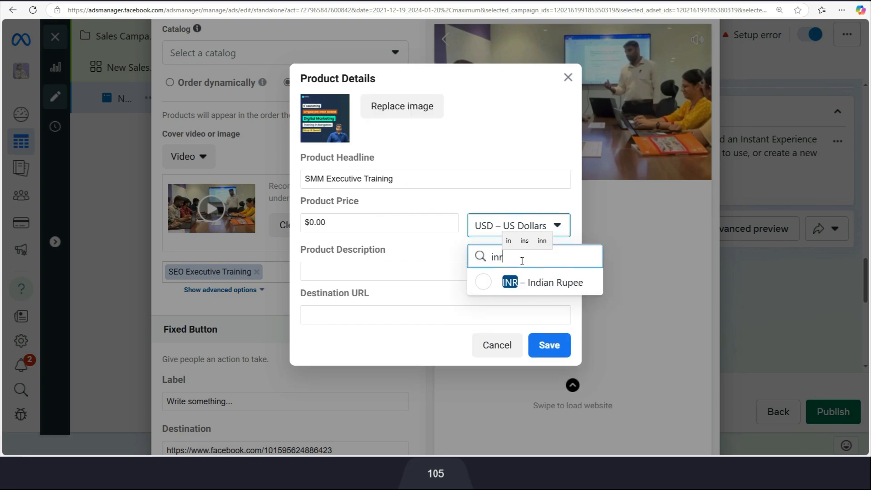
pyautogui.click(529, 282)
pyautogui.moveTo(328, 223); pyautogui.dragTo(311, 223)
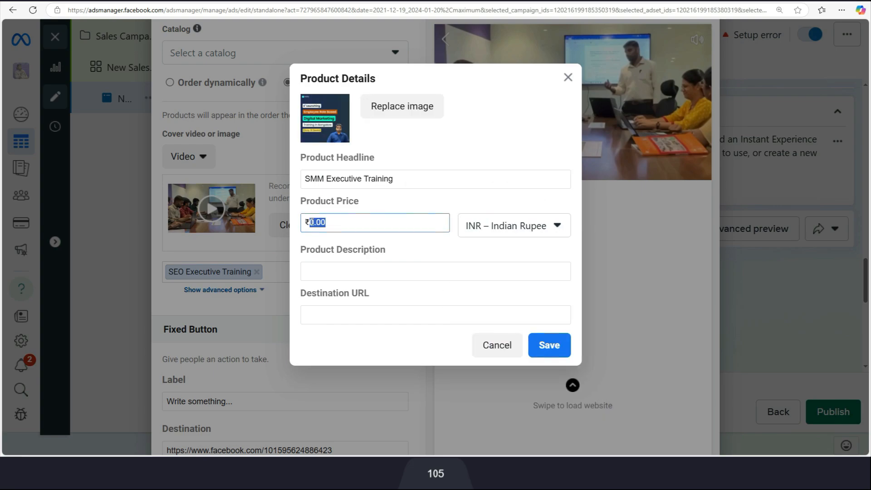
pyautogui.write('00')
# - Copy "Become a SMM Executive in Digital Marketing in just 6 months" from simplifiedelearning.in's SMM Executive Training page into the product description
pyautogui.click(385, 276)
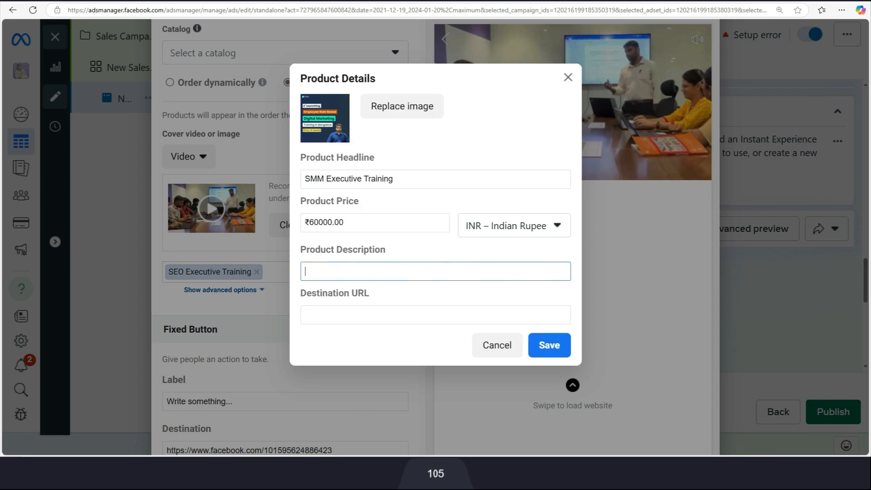
pyautogui.click(358, 1)
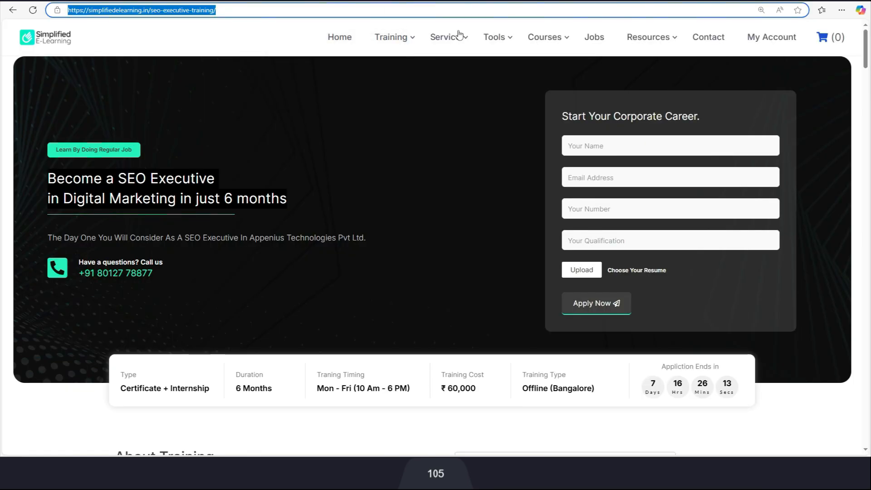
pyautogui.moveTo(394, 38)
pyautogui.moveTo(399, 75)
pyautogui.click(538, 111)
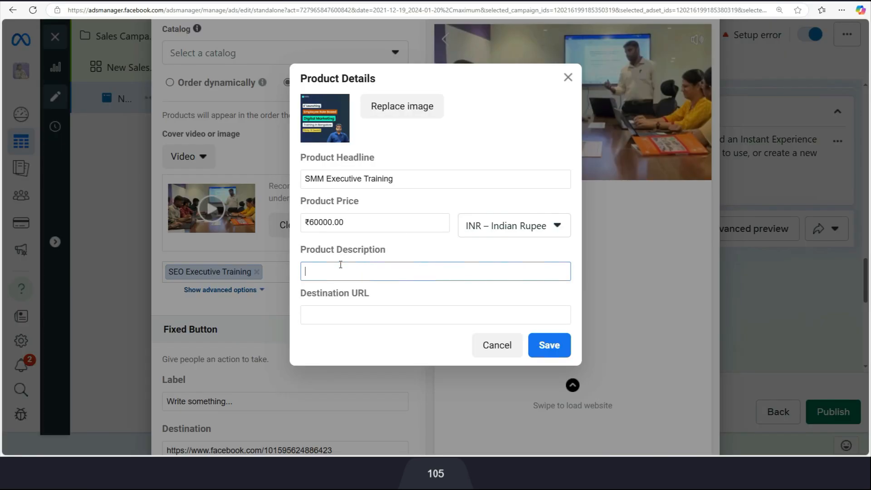
pyautogui.write('Become a SMM Executive in Digital Marketing in just 6 months')
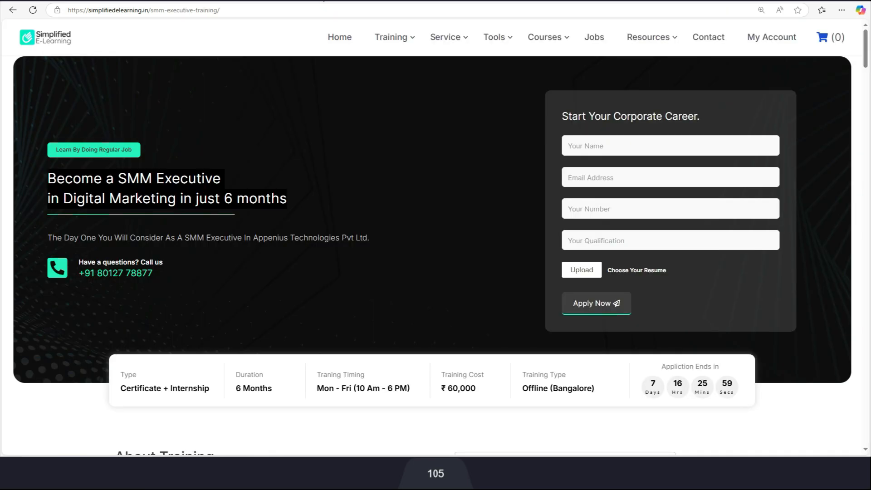
pyautogui.click(218, 10)
pyautogui.hotkey('ctrl', 'c')
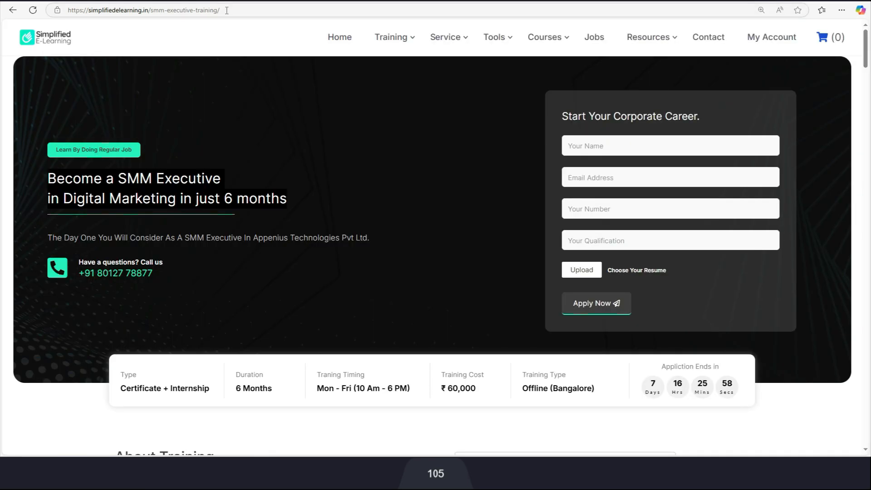
pyautogui.click(436, 314)
pyautogui.hotkey('ctrl', 'v')
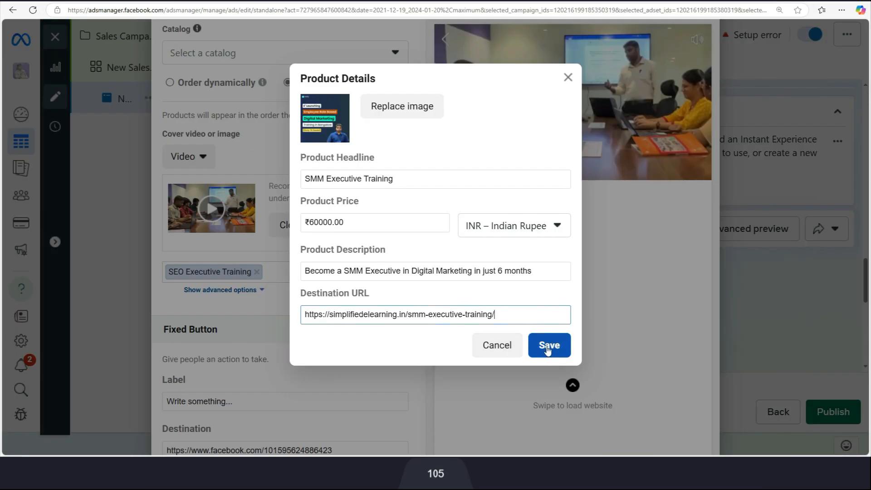
pyautogui.click(548, 346)
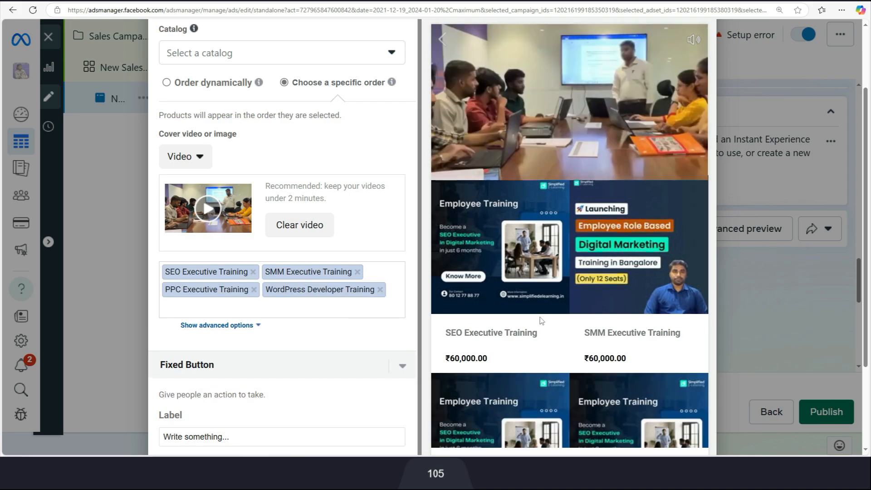
# - Label the storefront's fixed button "Enroll NOw"
pyautogui.scroll(-3, 541, 321)
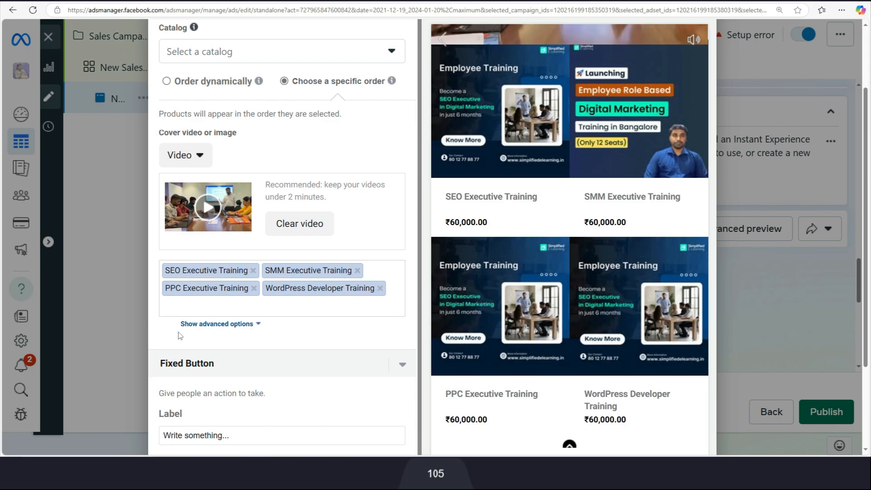
pyautogui.scroll(-2, 202, 372)
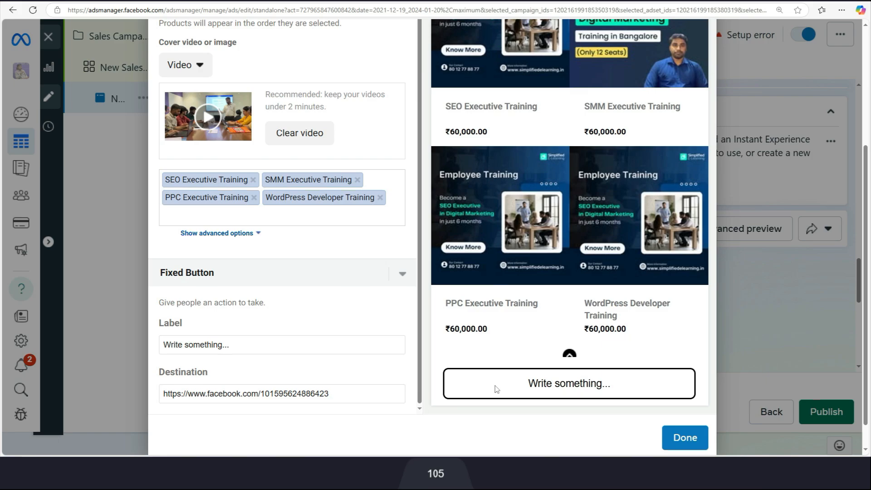
pyautogui.moveTo(230, 346); pyautogui.dragTo(102, 347)
pyautogui.write('Enroll NOw')
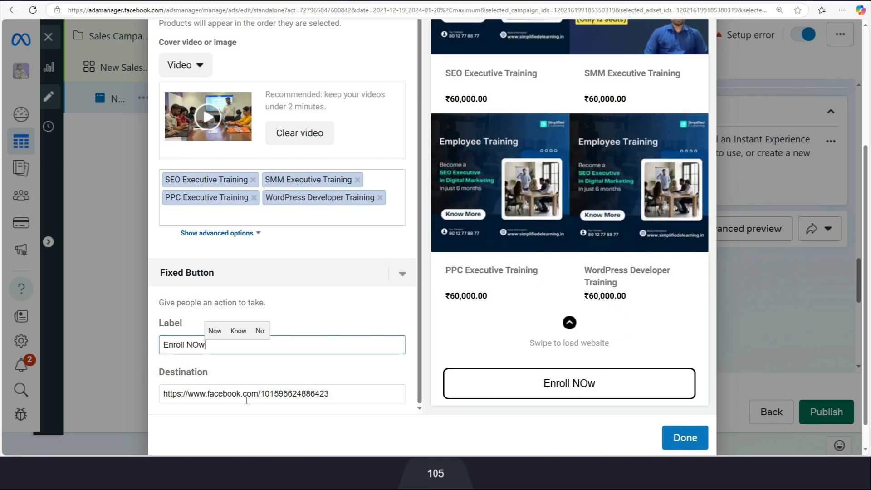
pyautogui.click(302, 395)
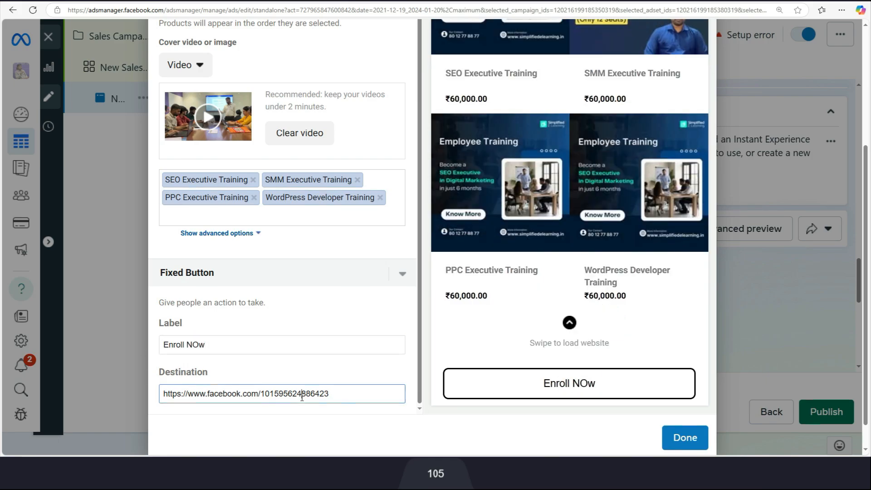
pyautogui.moveTo(326, 391); pyautogui.dragTo(160, 389)
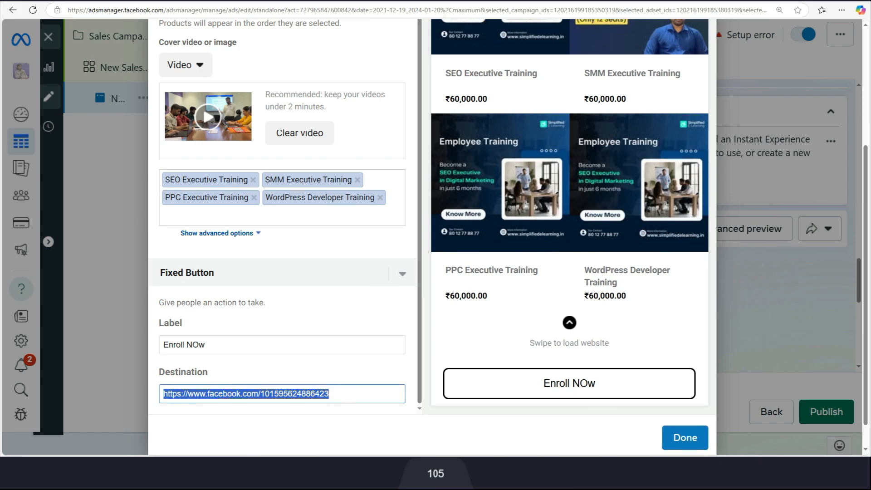
pyautogui.click(318, 1)
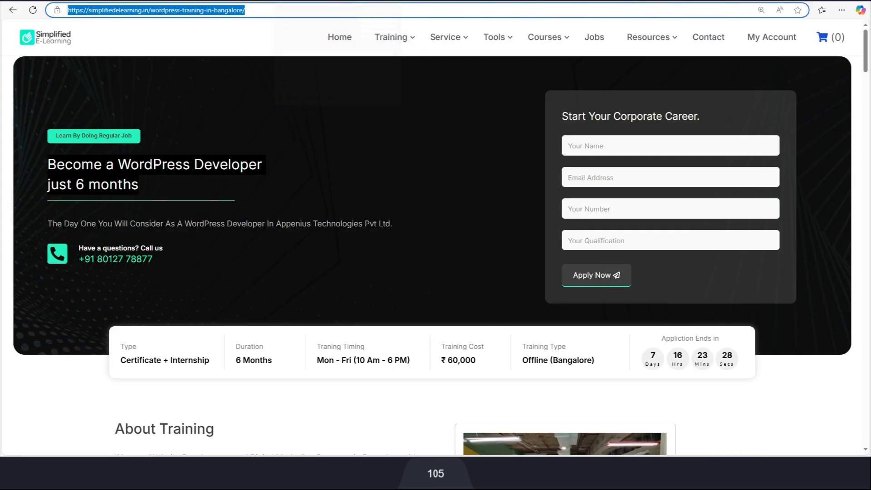
pyautogui.click(152, 11)
pyautogui.moveTo(151, 10); pyautogui.dragTo(68, 11)
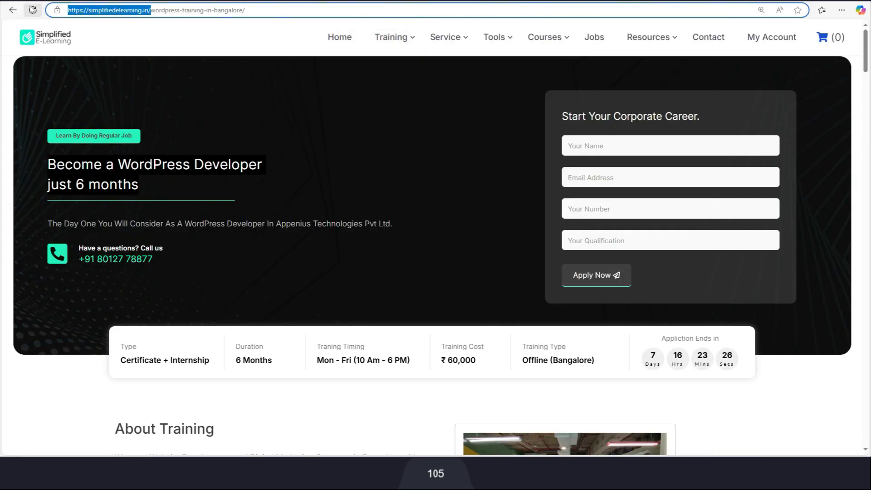
pyautogui.click(200, 0)
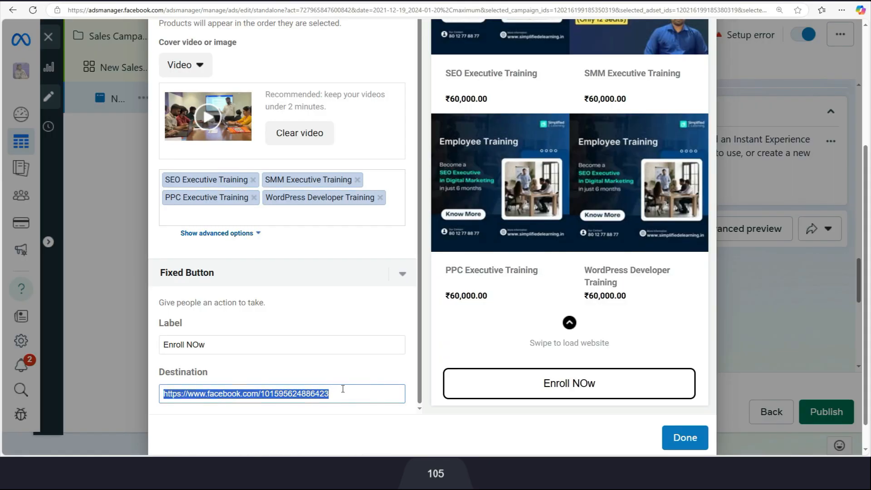
pyautogui.hotkey('ctrl', 'v')
pyautogui.click(352, 368)
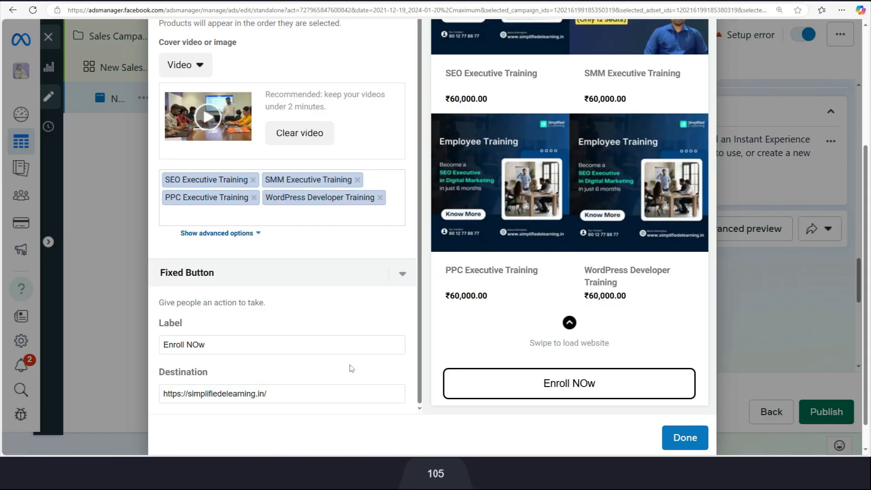
# - Check the Instagram preview of the storefront and finish creating the Instant Experience
pyautogui.scroll(10, 579, 284)
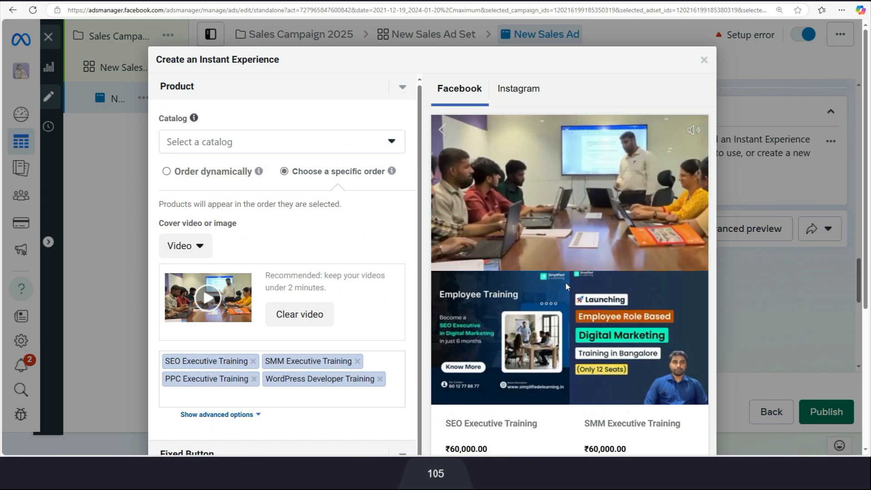
pyautogui.click(508, 91)
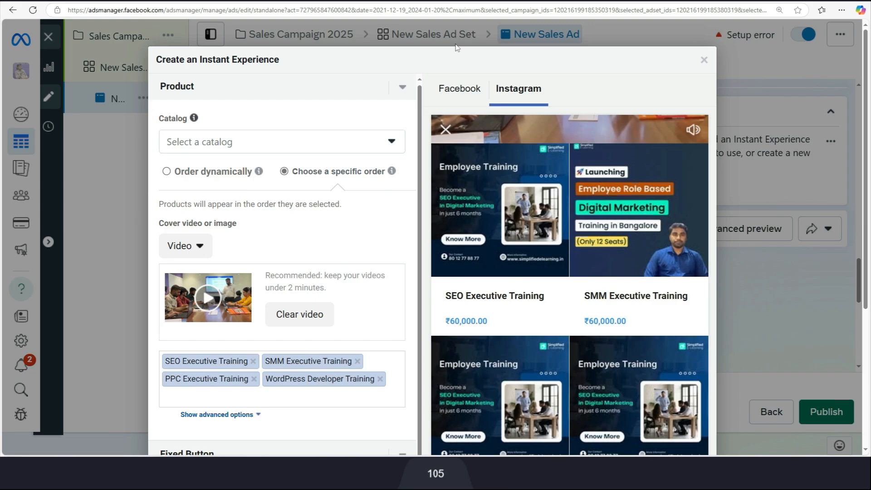
pyautogui.scroll(-1, 333, 276)
pyautogui.scroll(-4, 334, 276)
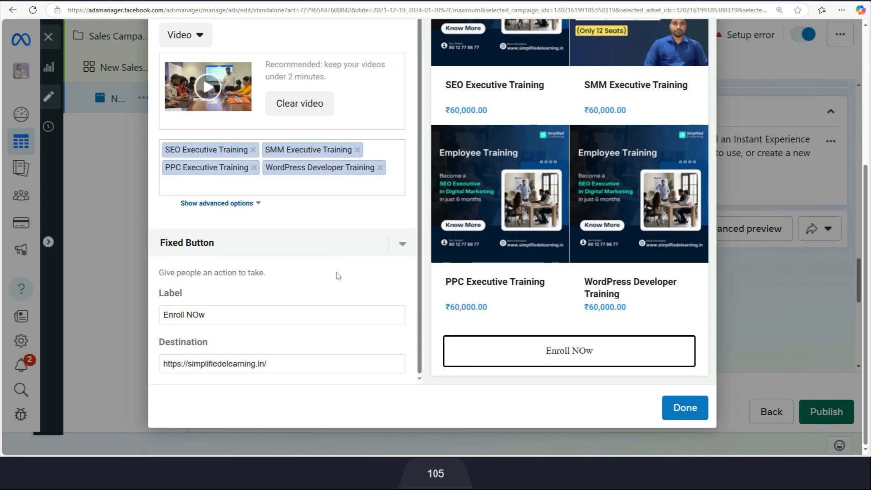
pyautogui.click(691, 412)
# - Enter the primary text "Step into Corporate On-the-Job Training" and paste the "Our training offers a genuine corporate experience" sentence as the headline
pyautogui.scroll(3, 326, 286)
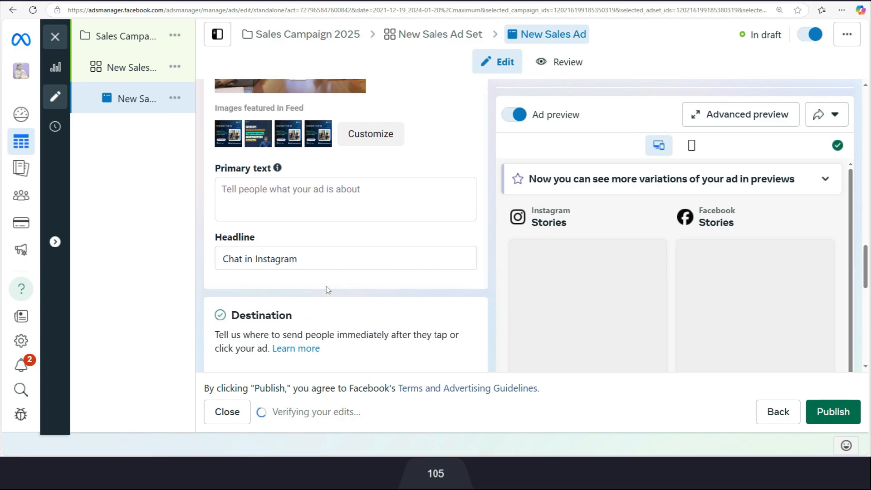
pyautogui.click(313, 283)
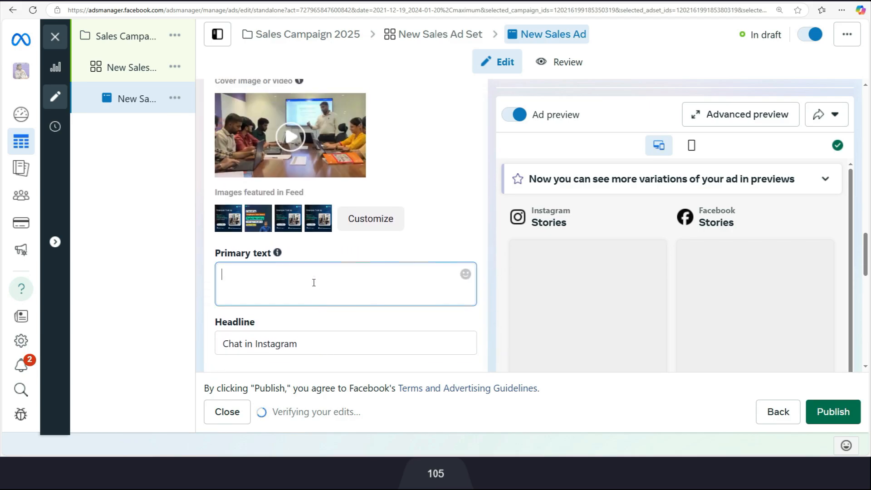
pyautogui.write('Step into Corporate On-the-Job Training')
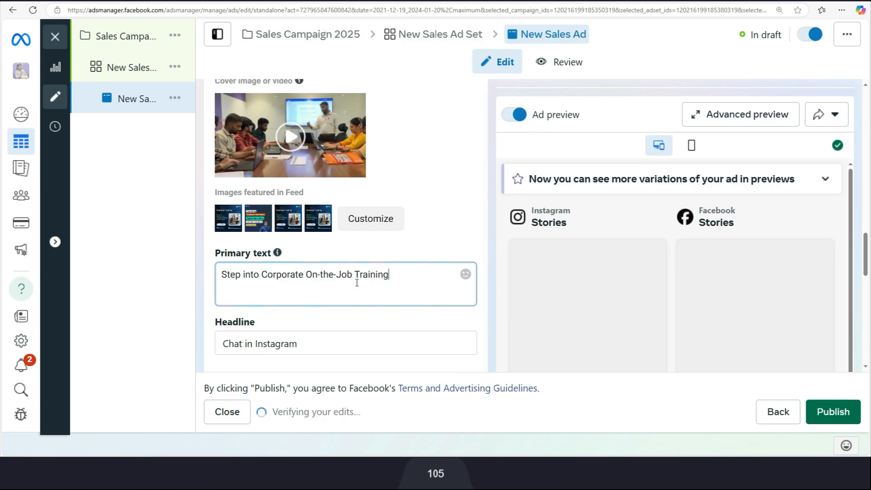
pyautogui.click(329, 347)
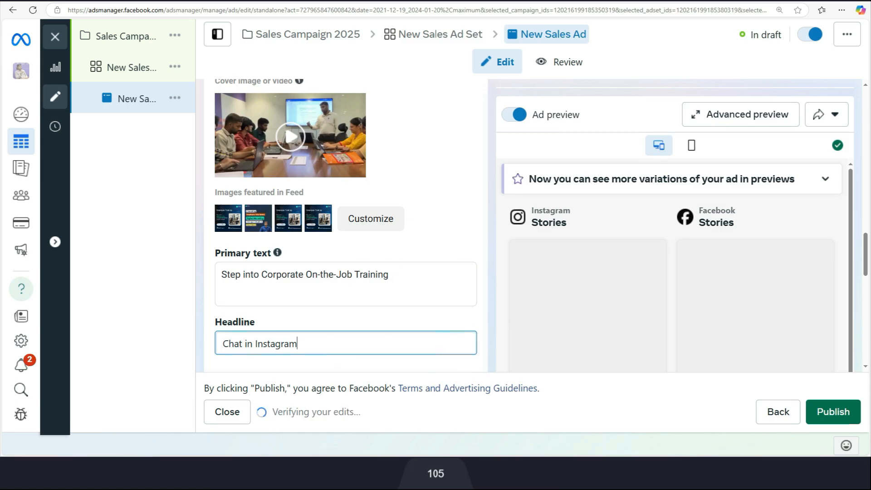
pyautogui.hotkey('ctrl', 'a')
pyautogui.hotkey('ctrl', 'v')
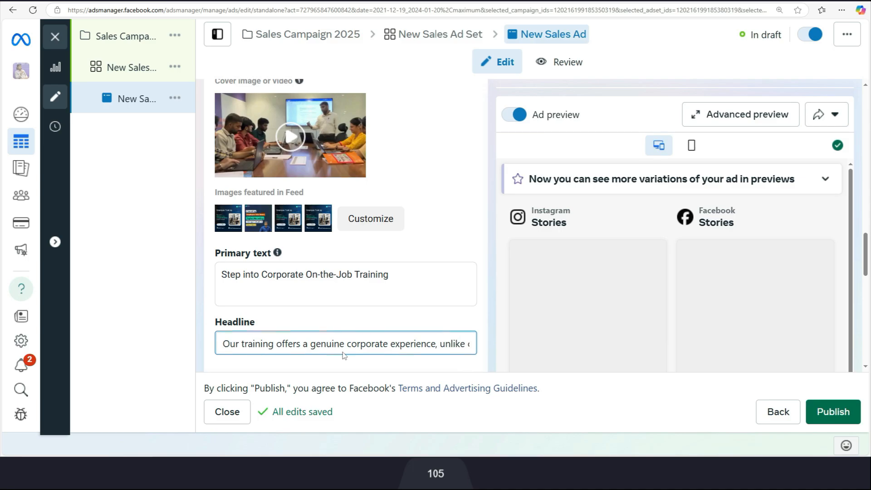
# - Open the advanced preview and examine how the ad looks in the Instagram and Facebook Stories and Reels placements
pyautogui.click(737, 122)
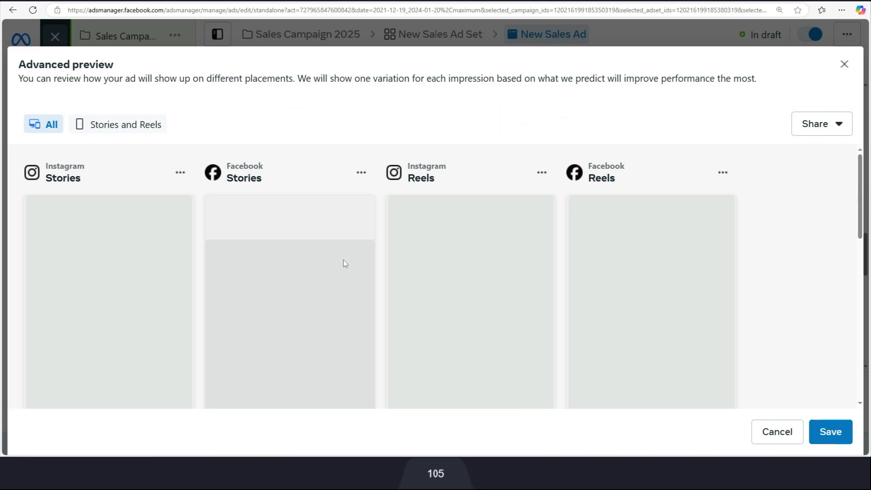
pyautogui.scroll(-10, 353, 260)
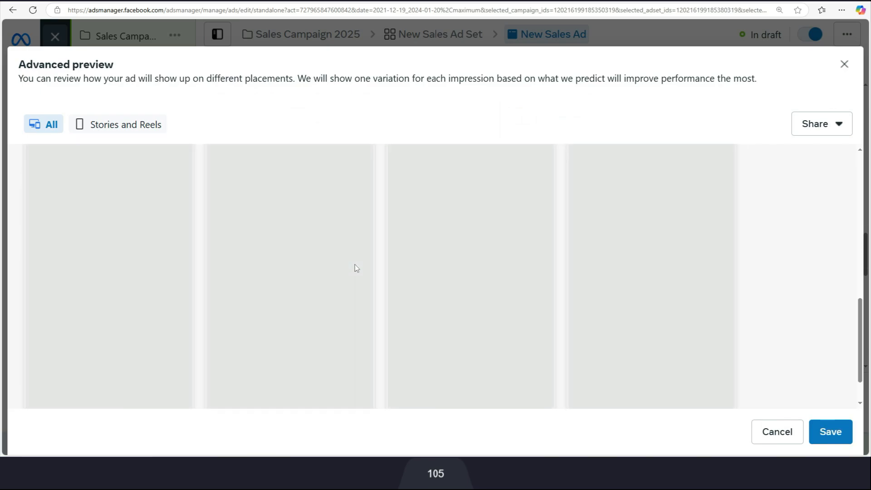
pyautogui.scroll(-2, 318, 291)
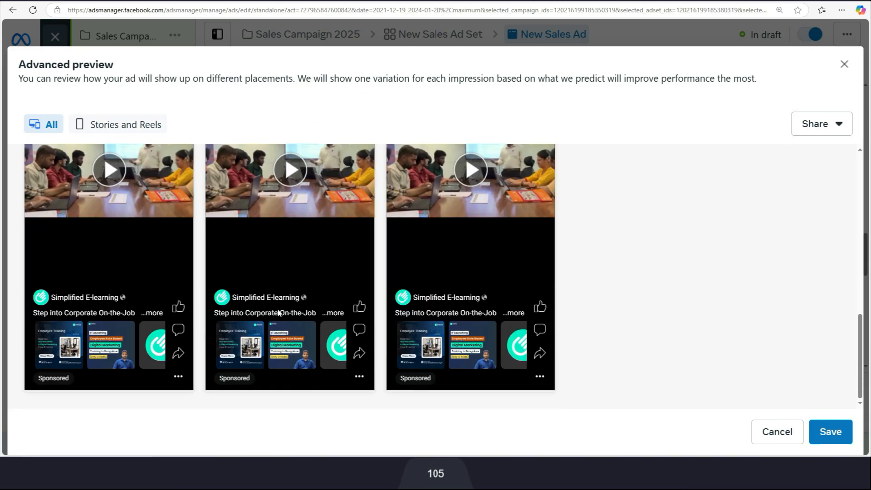
# - Recheck the ad across all Stories and Reels placements in the advanced preview, and save it to return to the ad editor
pyautogui.scroll(10, 422, 350)
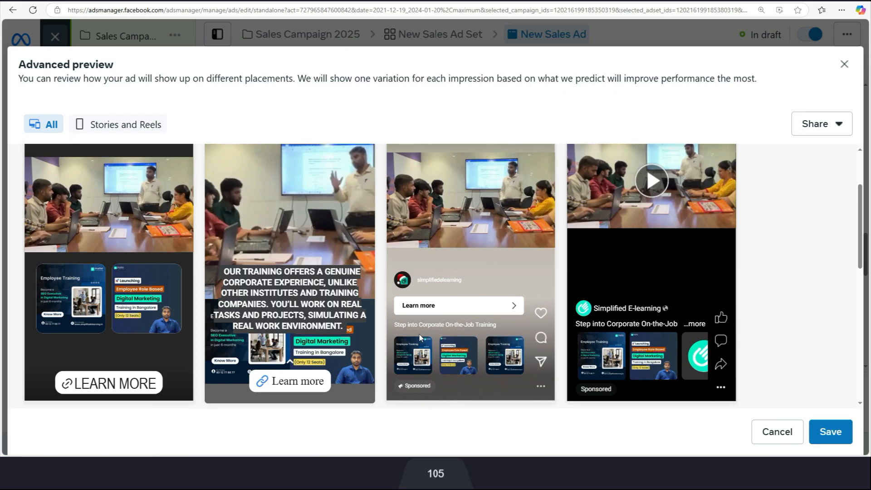
pyautogui.scroll(1, 152, 307)
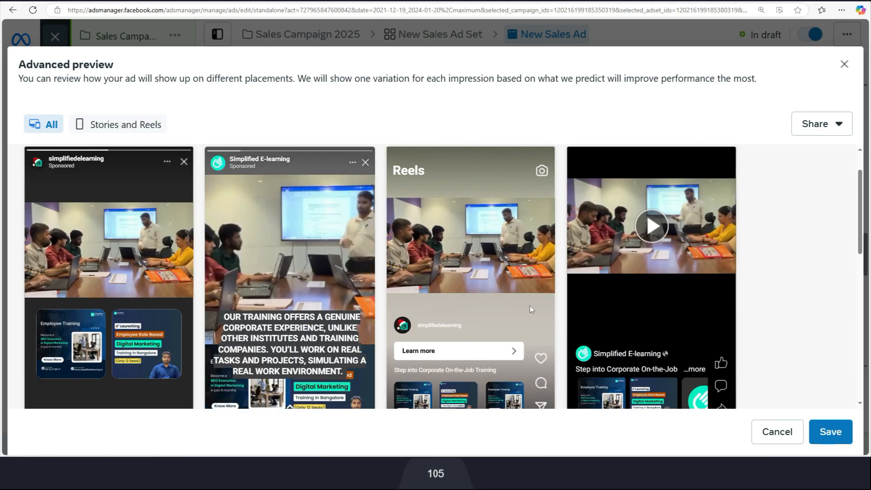
pyautogui.scroll(-2, 530, 306)
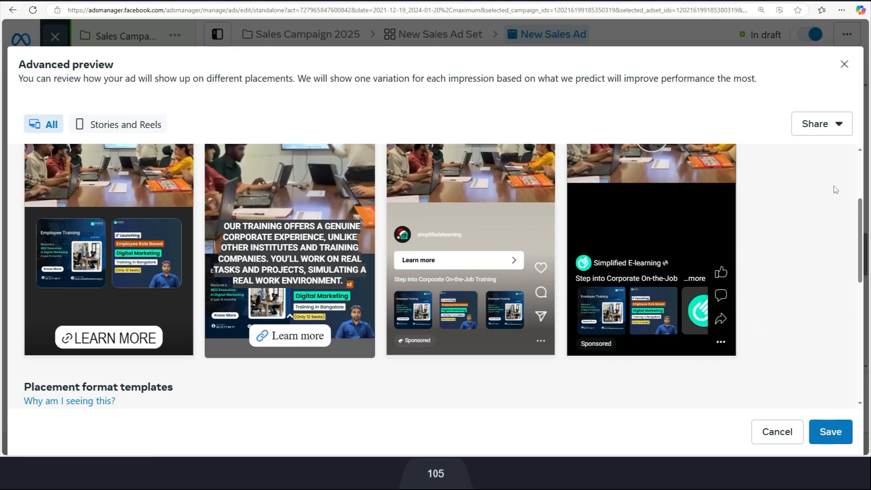
pyautogui.click(830, 436)
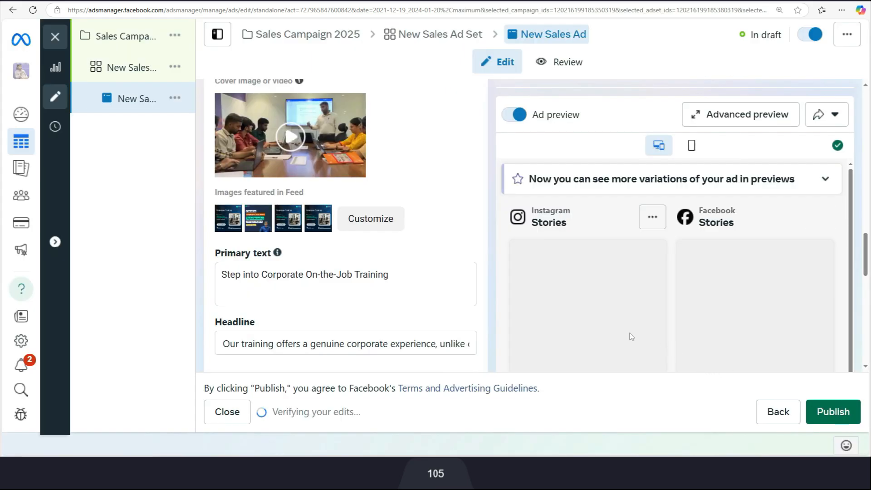
# - Limit the ad preview to Stories and Reels and check the Instagram and Facebook placements
pyautogui.click(691, 146)
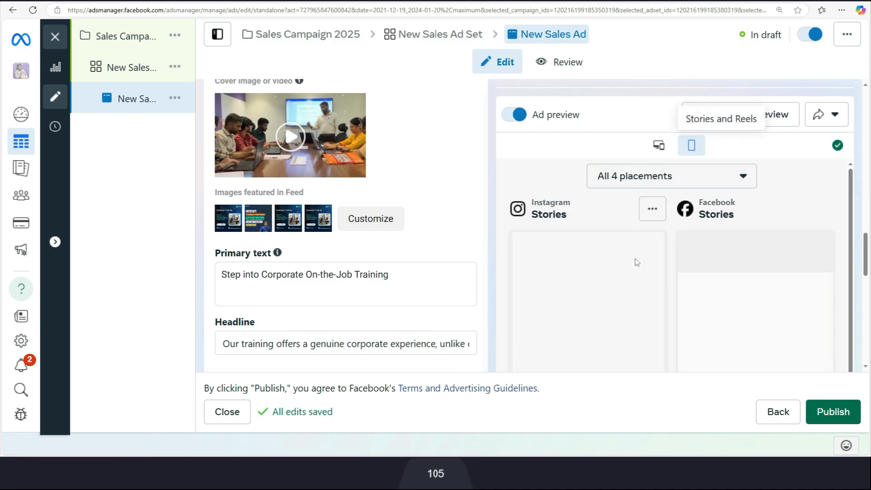
pyautogui.scroll(-2, 637, 261)
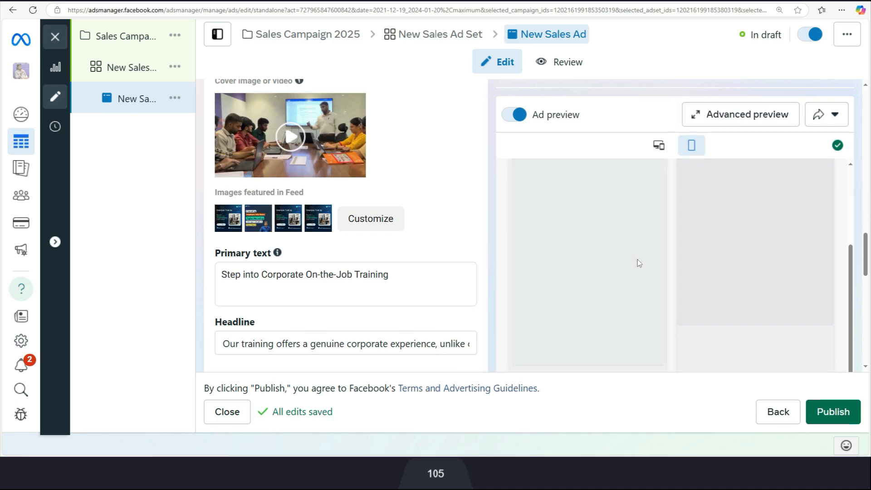
pyautogui.scroll(-1, 638, 261)
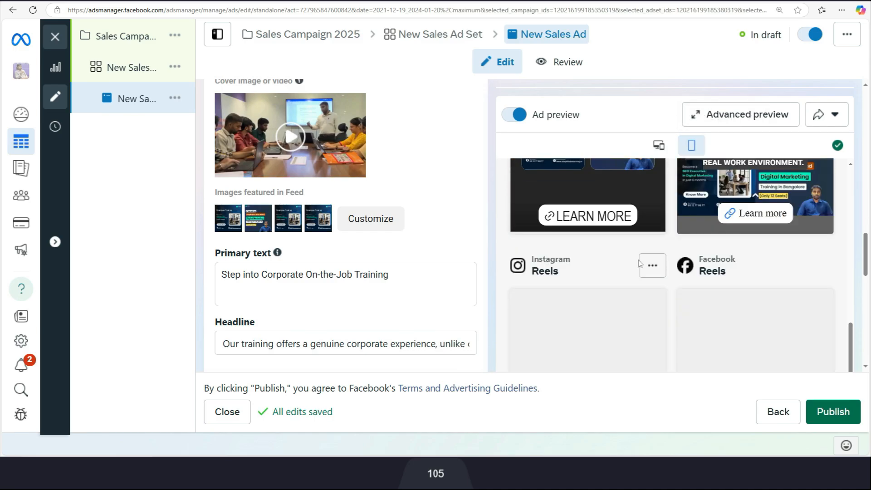
# - Check the ad's Instant Experience, tracking and URL parameter settings, and publish Sales Campaign 2025 with its ad set and ad
pyautogui.scroll(-10, 310, 263)
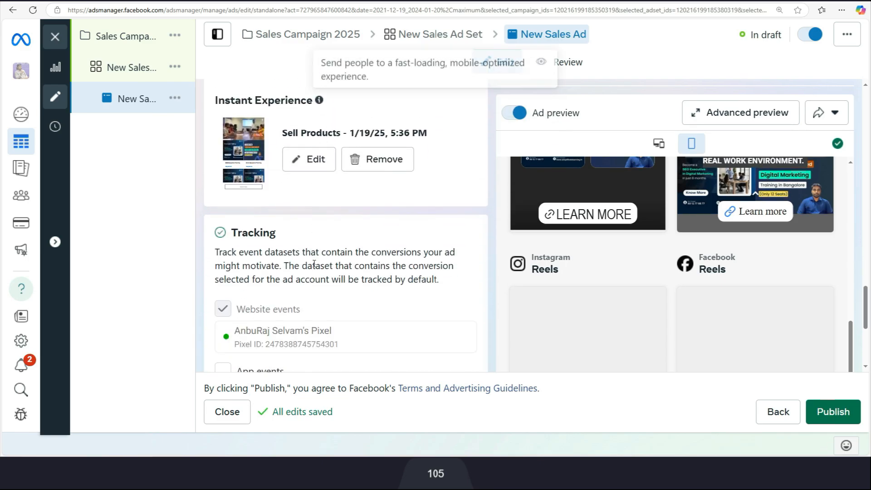
pyautogui.scroll(-2, 317, 267)
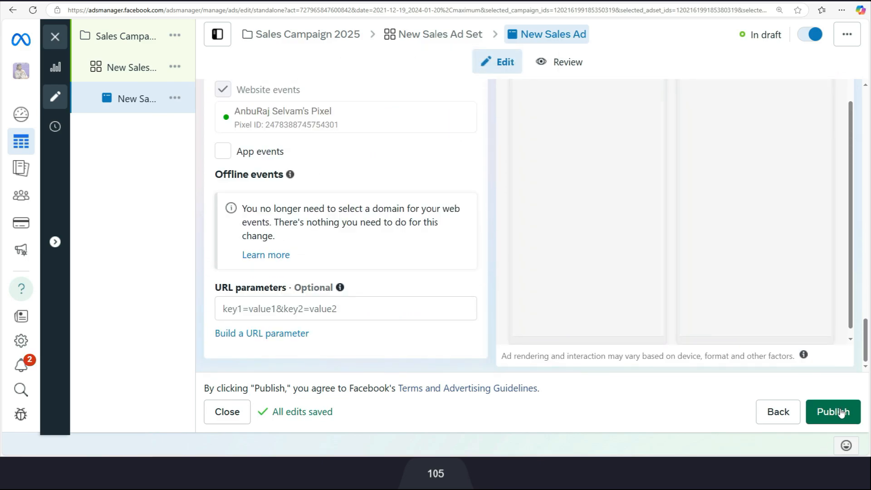
pyautogui.click(840, 413)
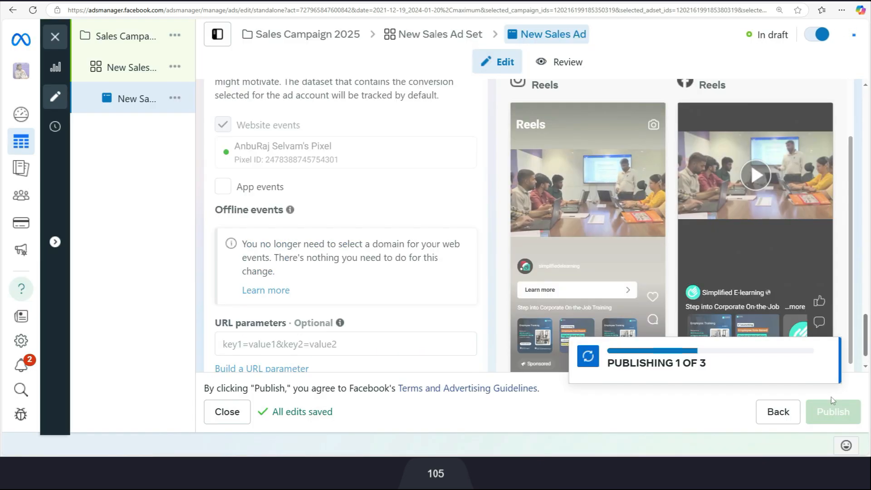